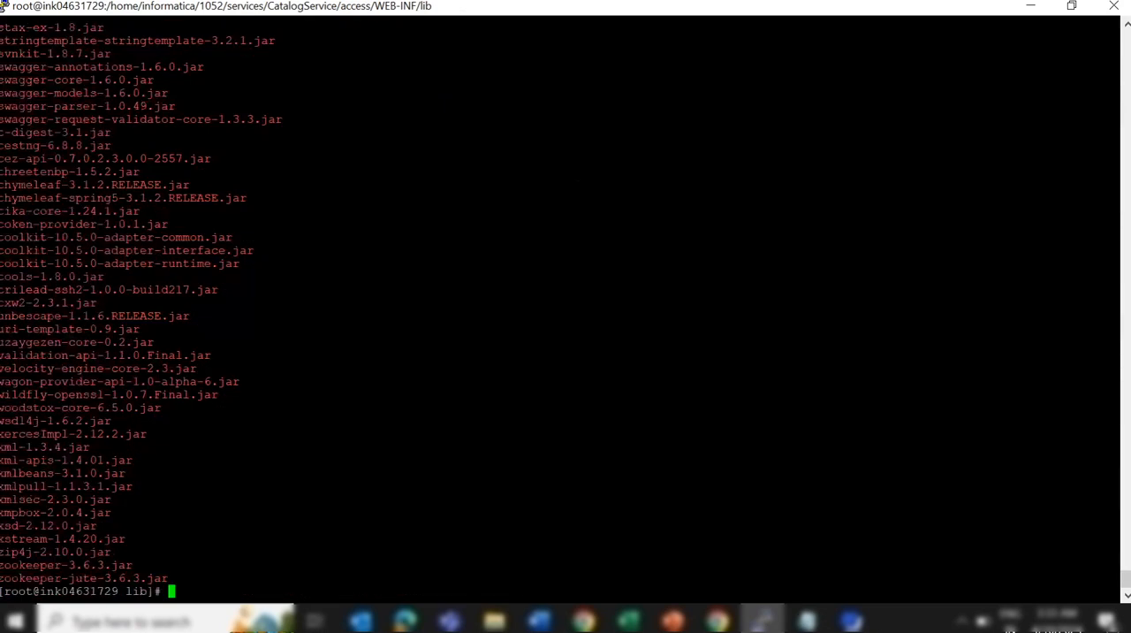
# Look through the jar listing of the lib directory for sapjco3.jar, and clear the terminal
pyautogui.scroll(20, 565, 309)
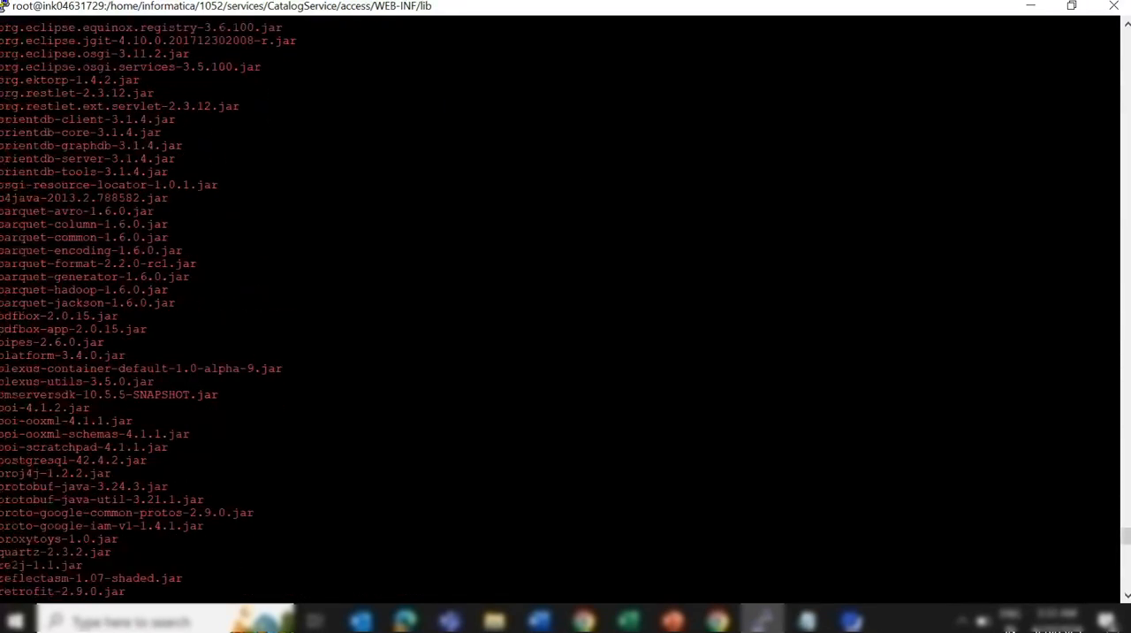
pyautogui.scroll(-15, 565, 309)
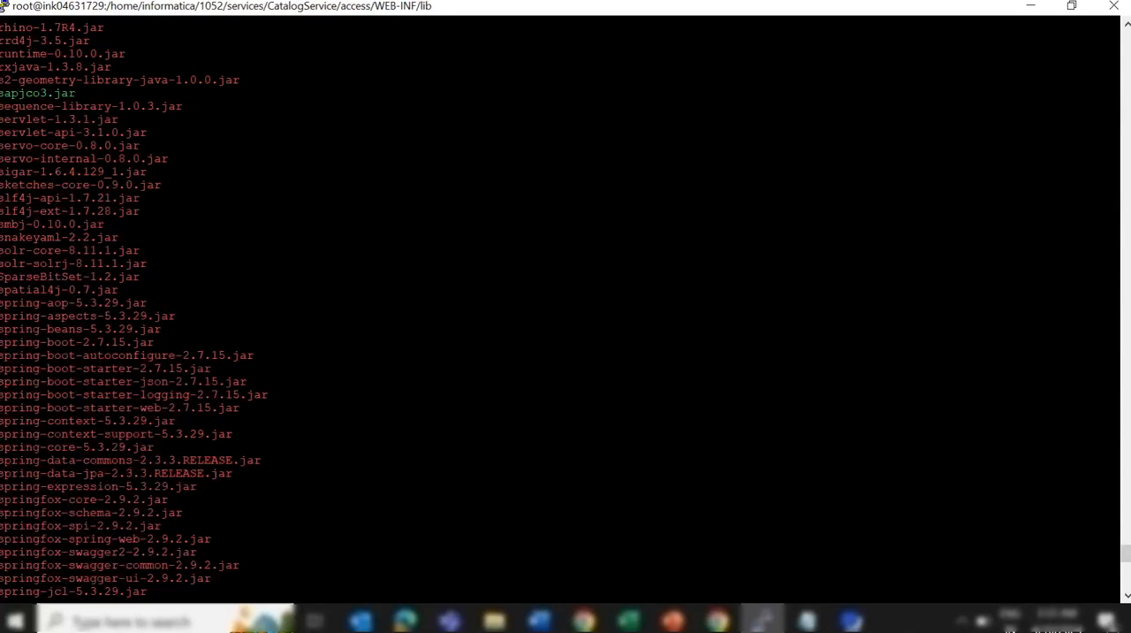
pyautogui.scroll(-15, 566, 309)
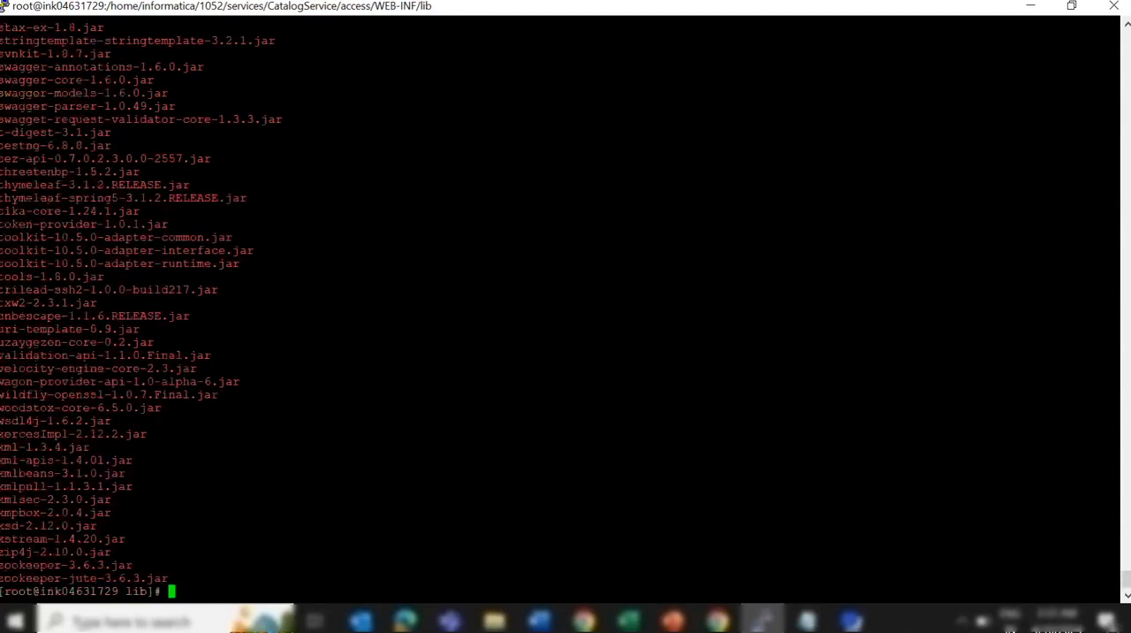
pyautogui.write('c')
pyautogui.press('BackSpace')
pyautogui.write('clear')
pyautogui.press('Return')
# Change the working directory from CatalogService/access/WEB-INF/lib to services/shared/bin
pyautogui.write('cd')
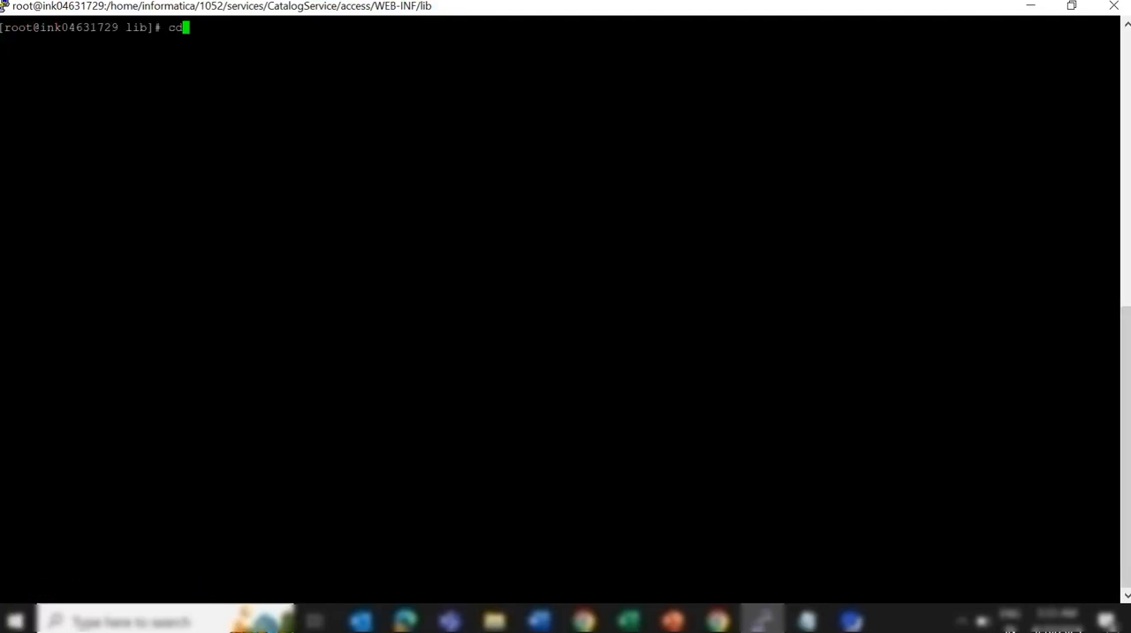
pyautogui.write(' ../..')
pyautogui.write('/..')
pyautogui.press('Return')
pyautogui.write('xd ..')
pyautogui.press('Return')
pyautogui.write('cd ..')
pyautogui.press('Return')
pyautogui.write('cd sha')
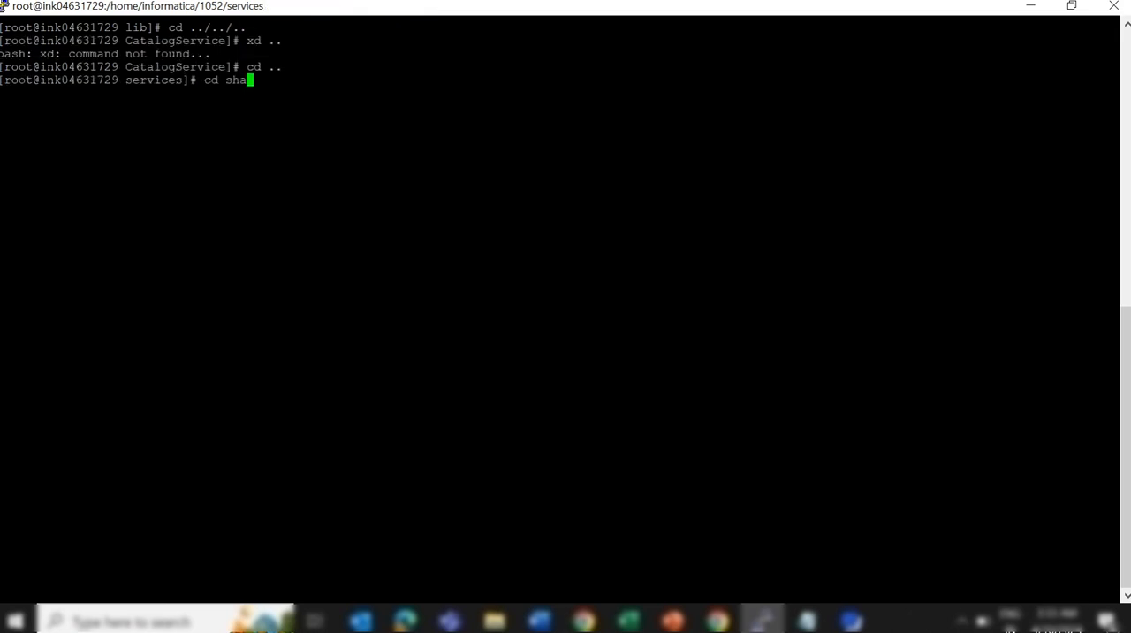
pyautogui.write('red/bin/')
pyautogui.press('Return')
# List the contents of the shared/bin directory, look through them for the SAP library files, and clear the terminal
pyautogui.write('ls')
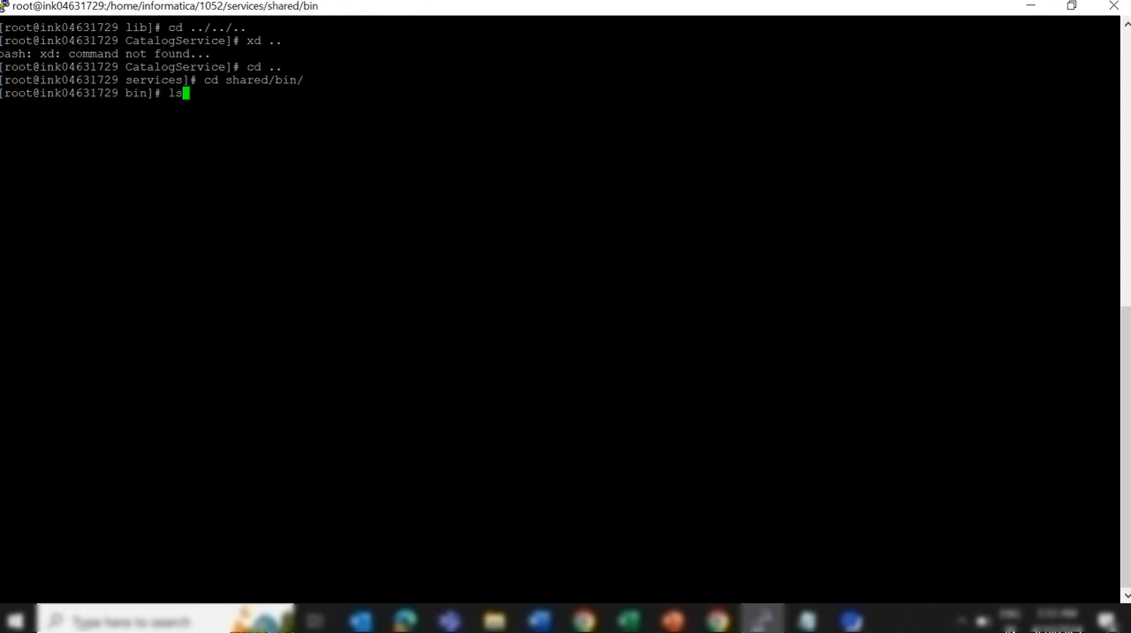
pyautogui.press('Return')
pyautogui.scroll(20, 565, 300)
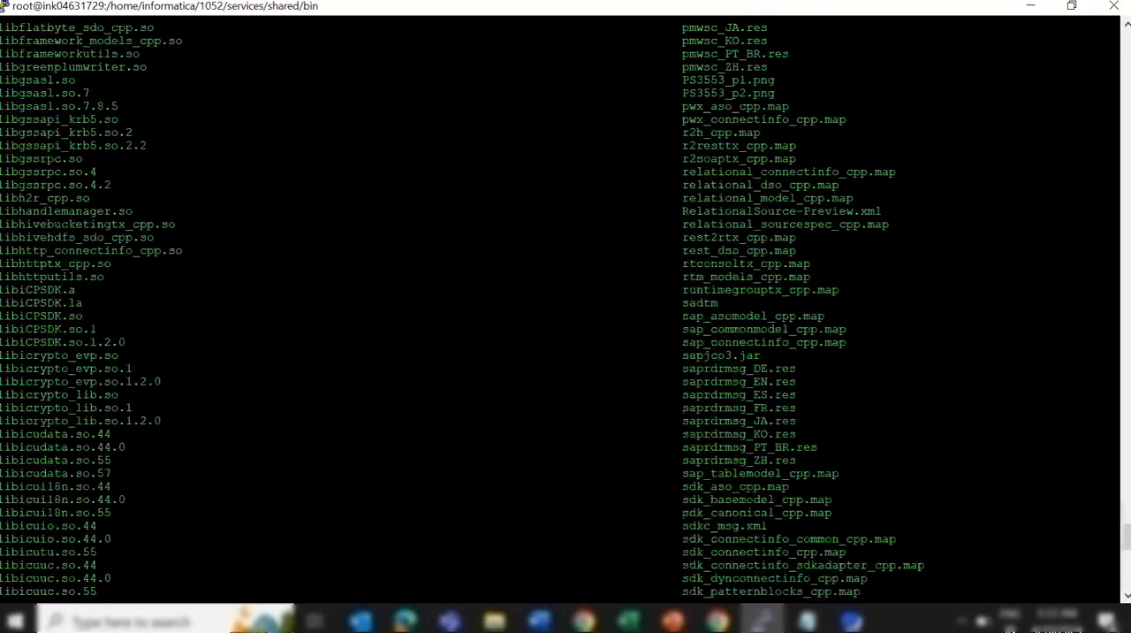
pyautogui.scroll(20, 565, 300)
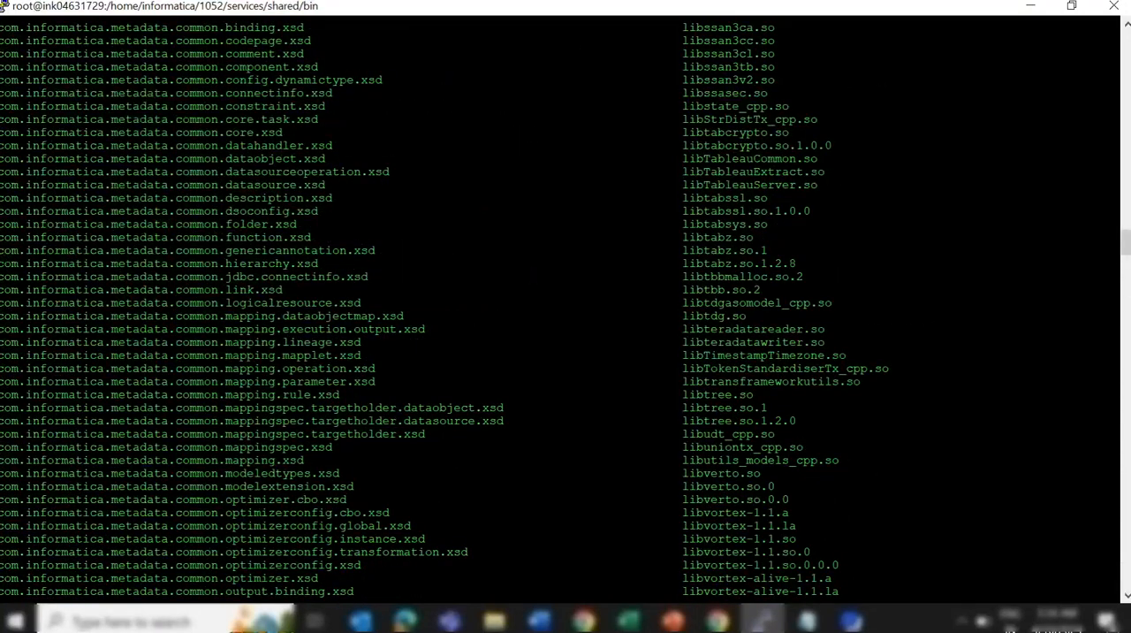
pyautogui.scroll(7, 566, 300)
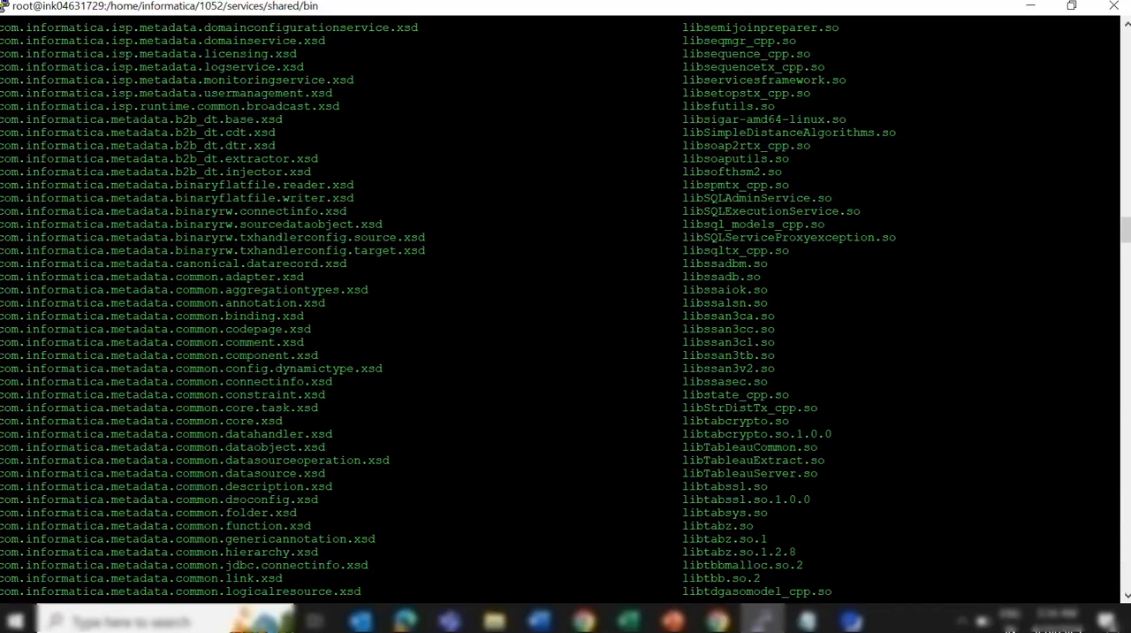
pyautogui.scroll(7, 565, 301)
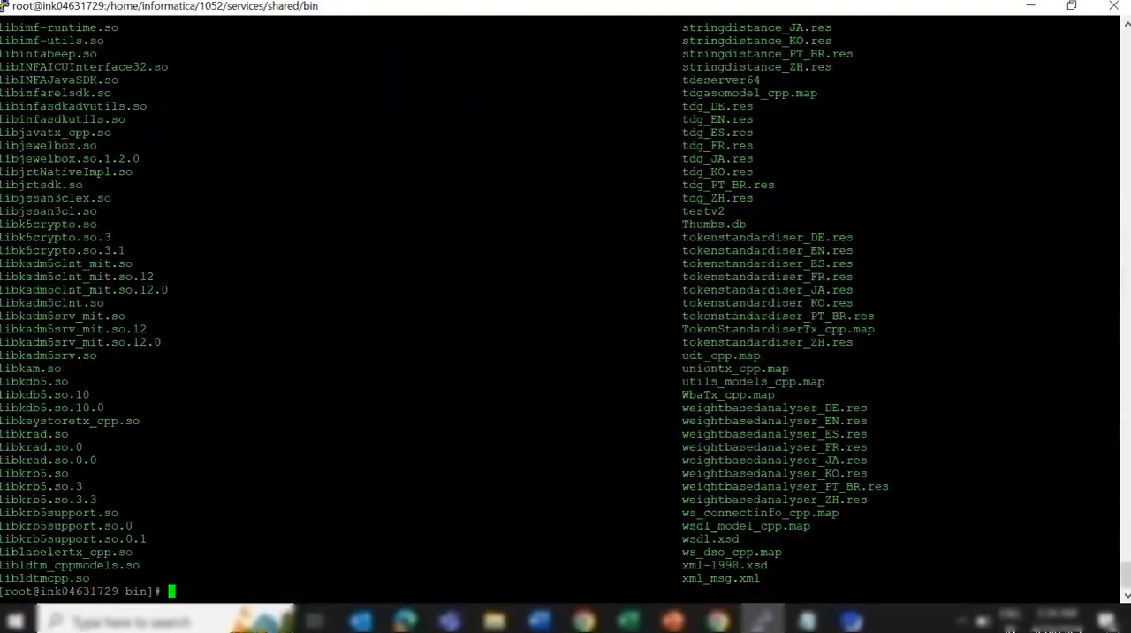
pyautogui.write('clear')
pyautogui.press('Return')
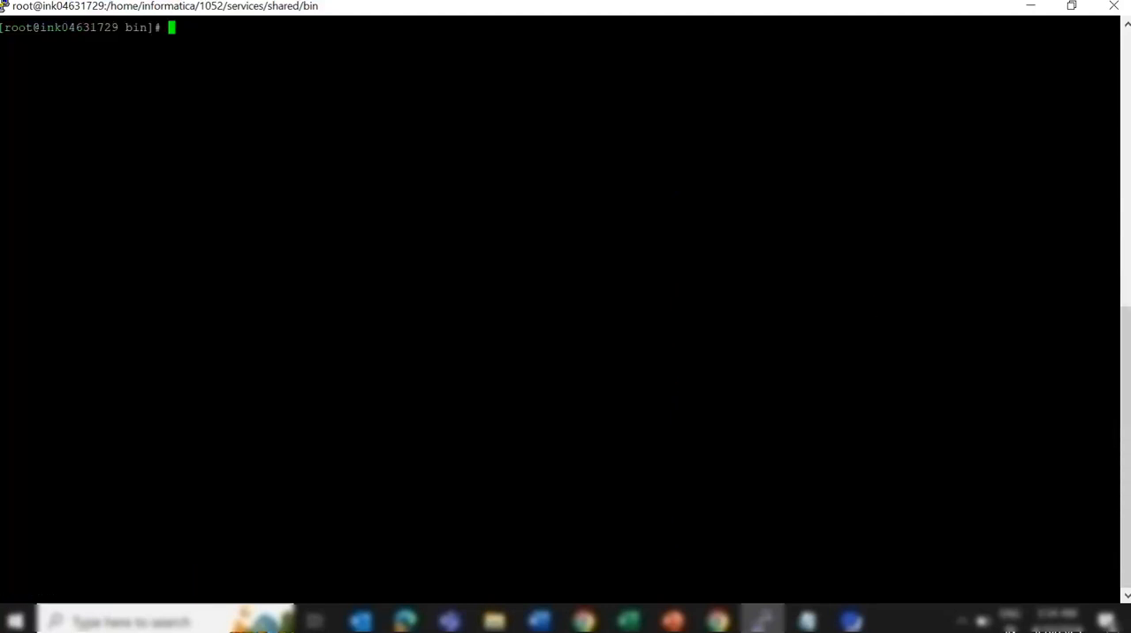
# Change the working directory to services/CatalogService/ScannerBinaries
pyautogui.write('cd ..')
pyautogui.press('Return')
pyautogui.write('cd ')
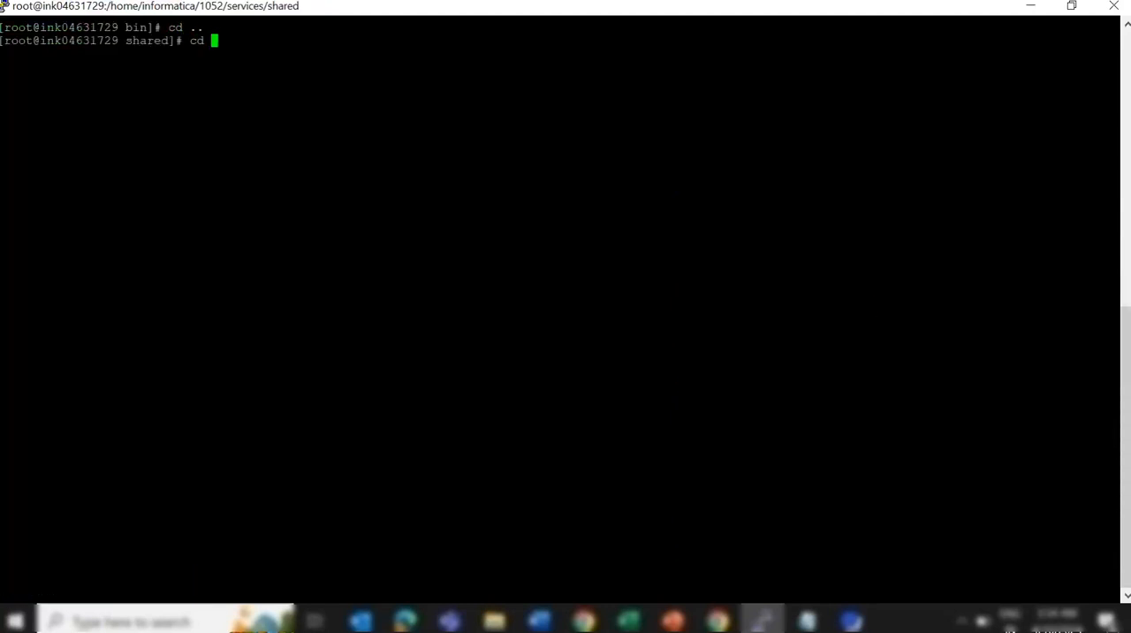
pyautogui.write('..')
pyautogui.press('Return')
pyautogui.write('cd Cata')
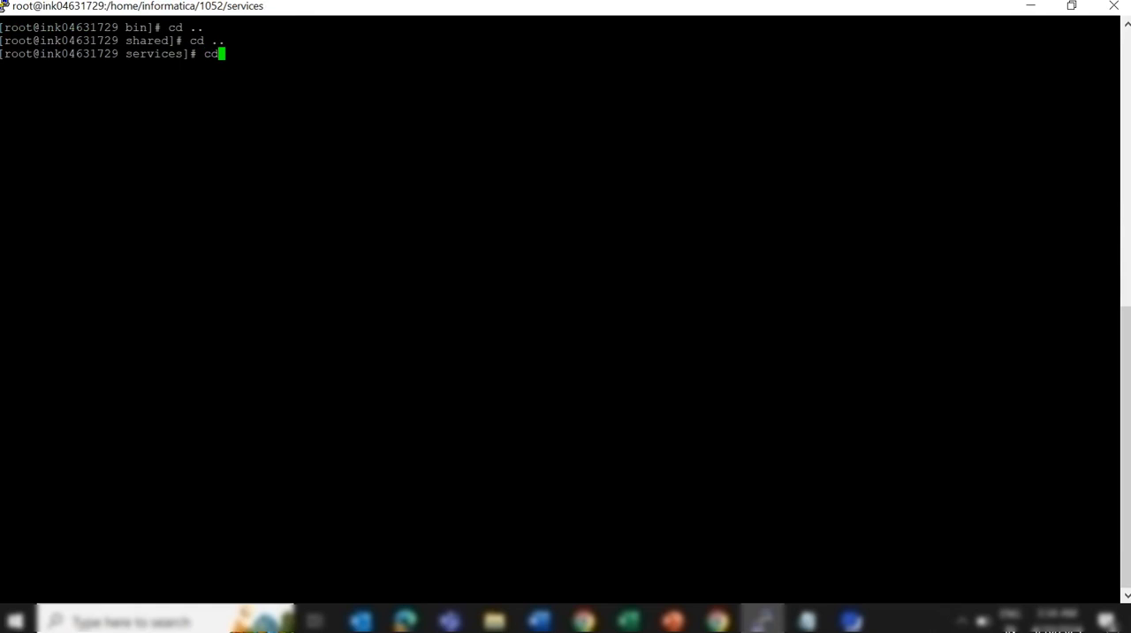
pyautogui.press('Tab')
pyautogui.write('Sc')
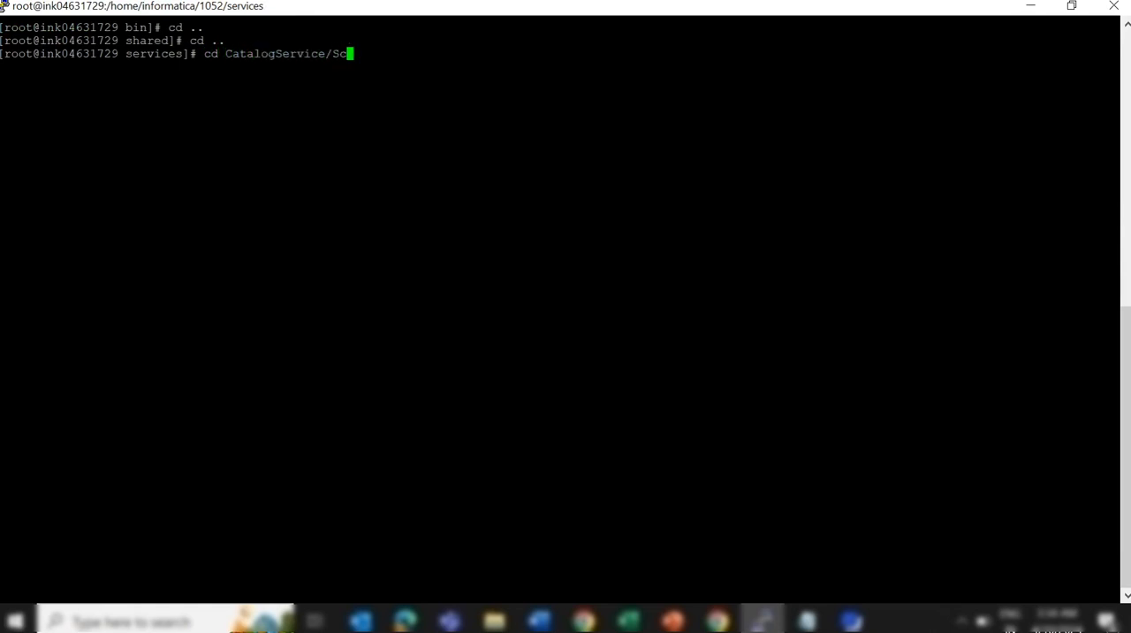
pyautogui.write('annerBi')
pyautogui.press('Tab')
pyautogui.press('Return')
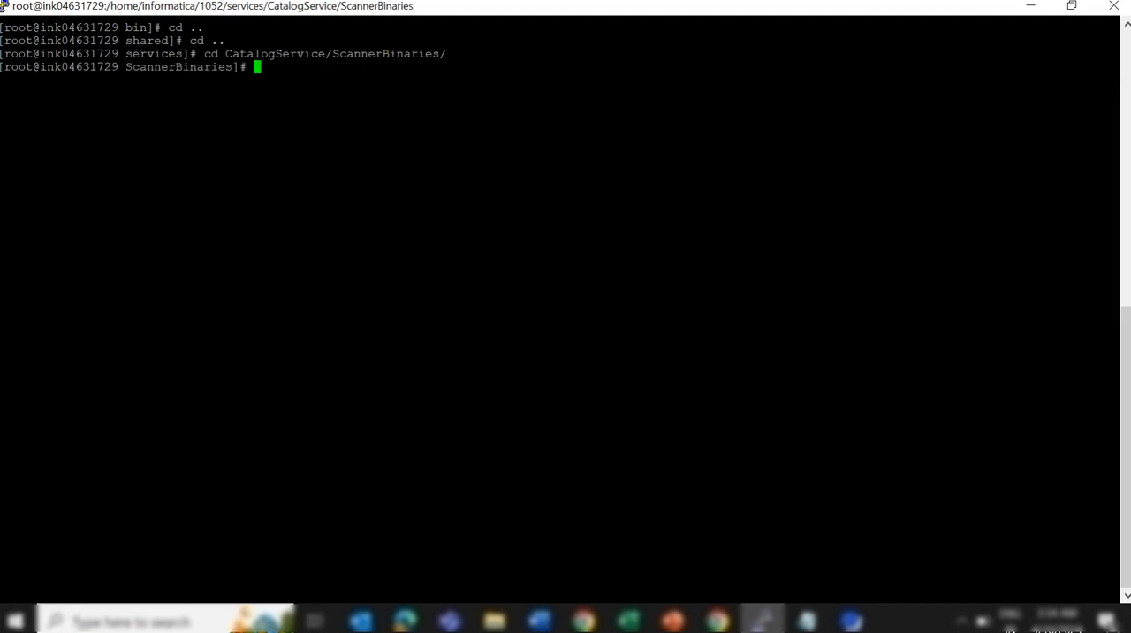
# List the contents of the ScannerBinaries directory and locate SAPJCO.zip
pyautogui.write('ls')
pyautogui.press('Return')
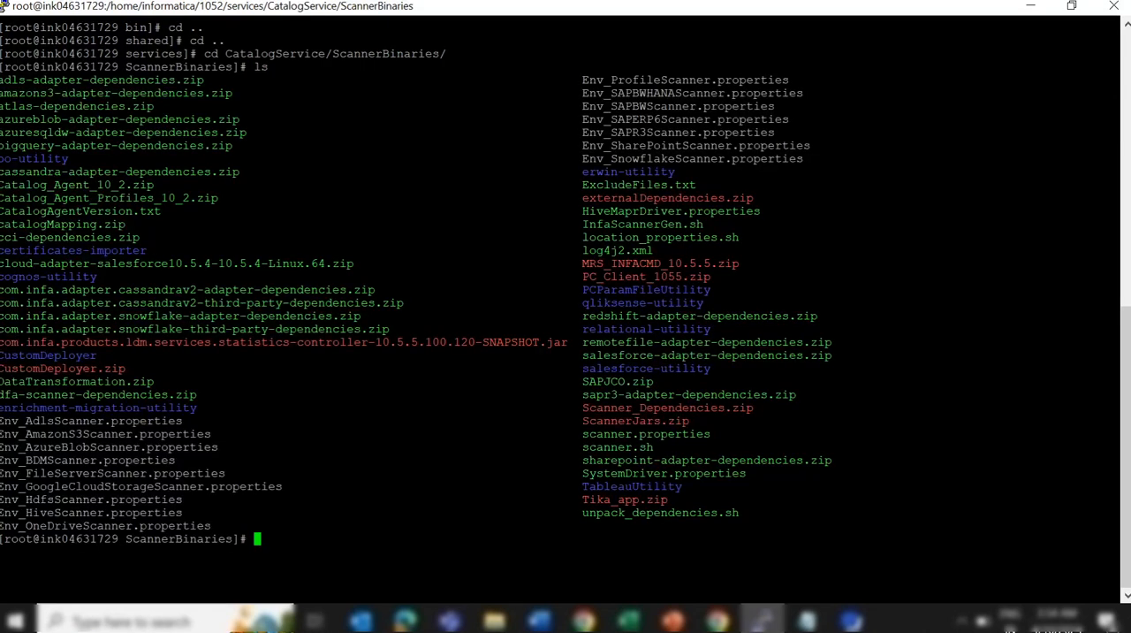
pyautogui.moveTo(1117, 381); pyautogui.dragTo(582, 381)
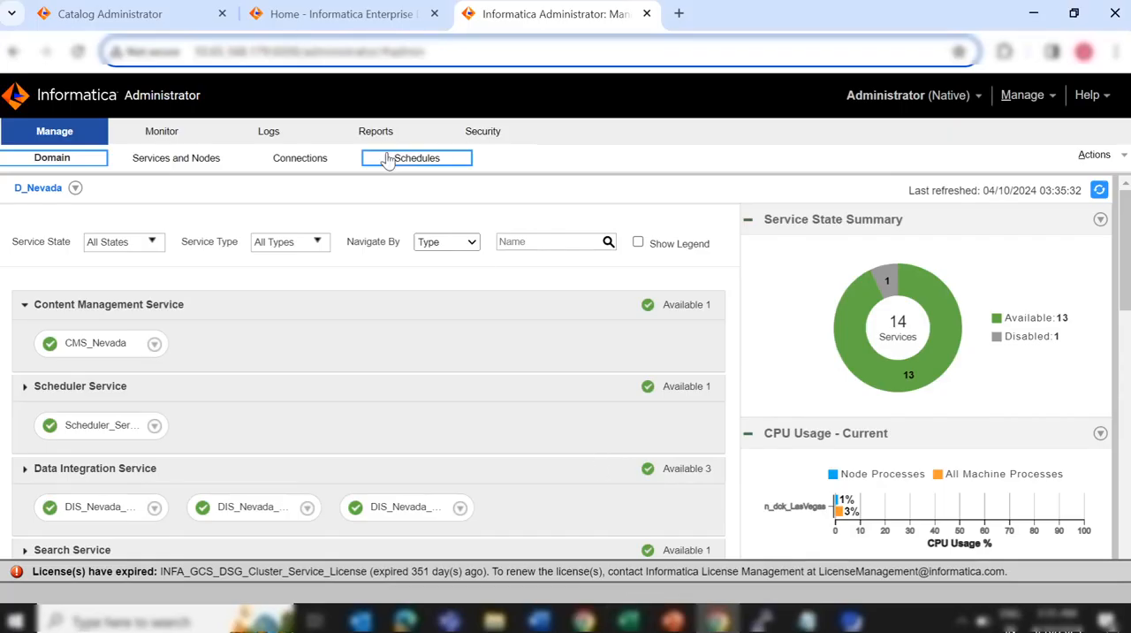
# In Informatica Administrator, open the EDC_Nevada catalog service from the EDC_Services folder and view its available service actions
pyautogui.click(173, 175)
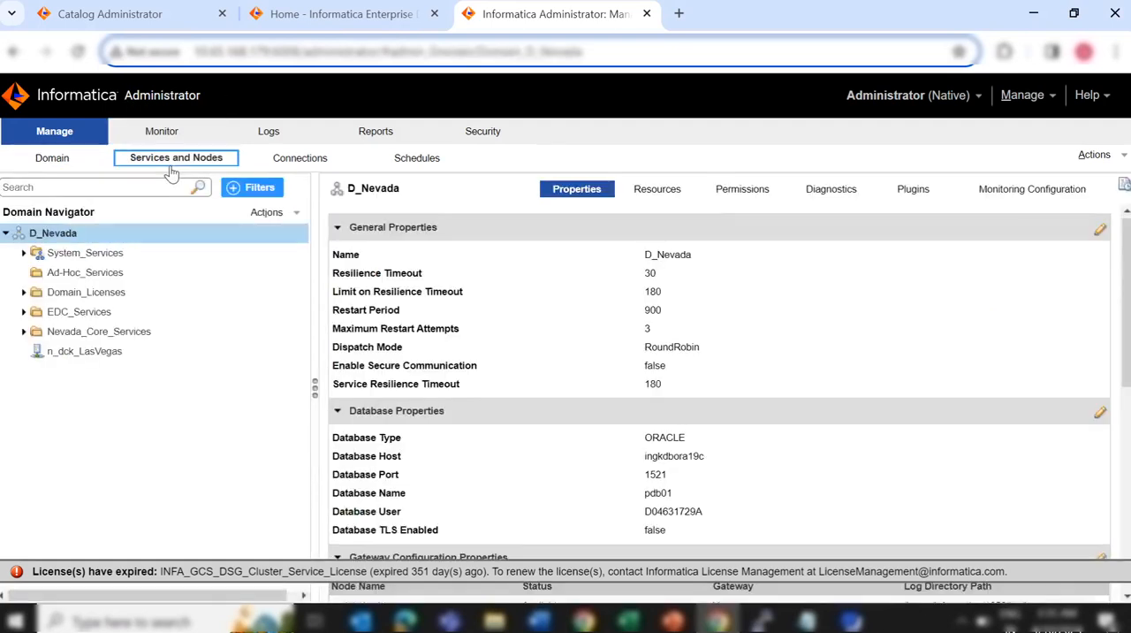
pyautogui.click(96, 314)
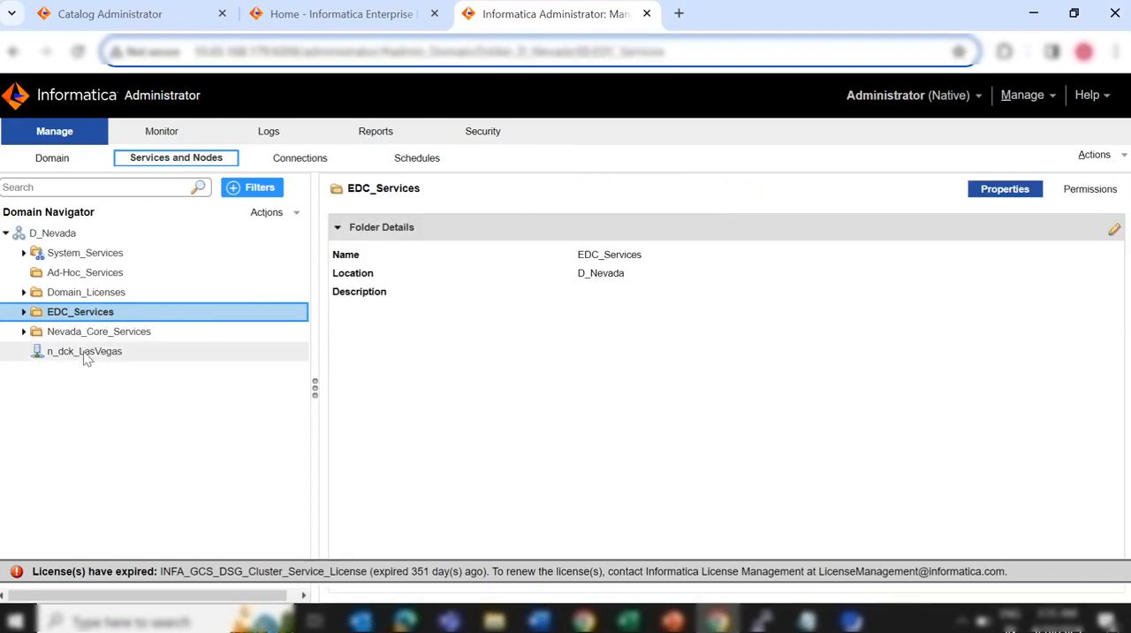
pyautogui.click(24, 311)
pyautogui.click(95, 352)
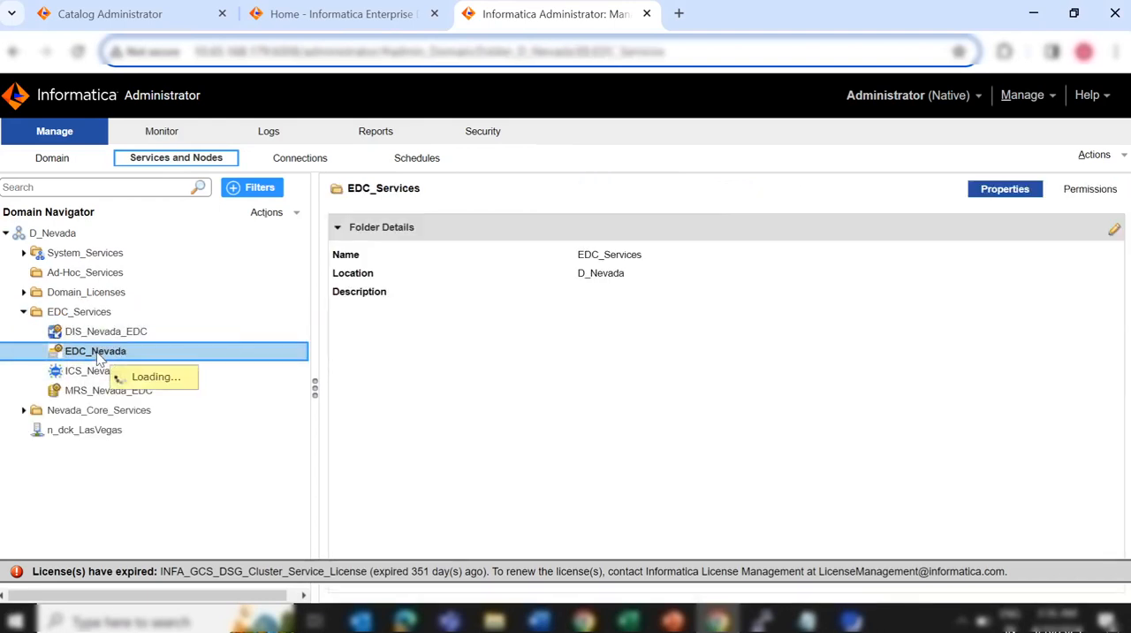
pyautogui.click(1096, 155)
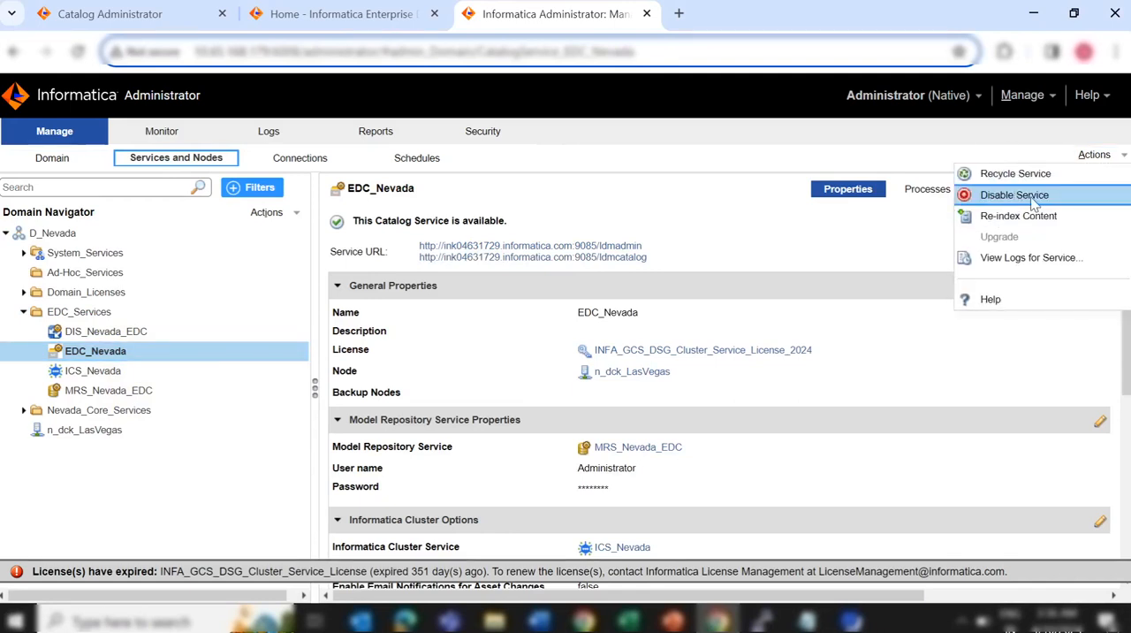
pyautogui.click(623, 148)
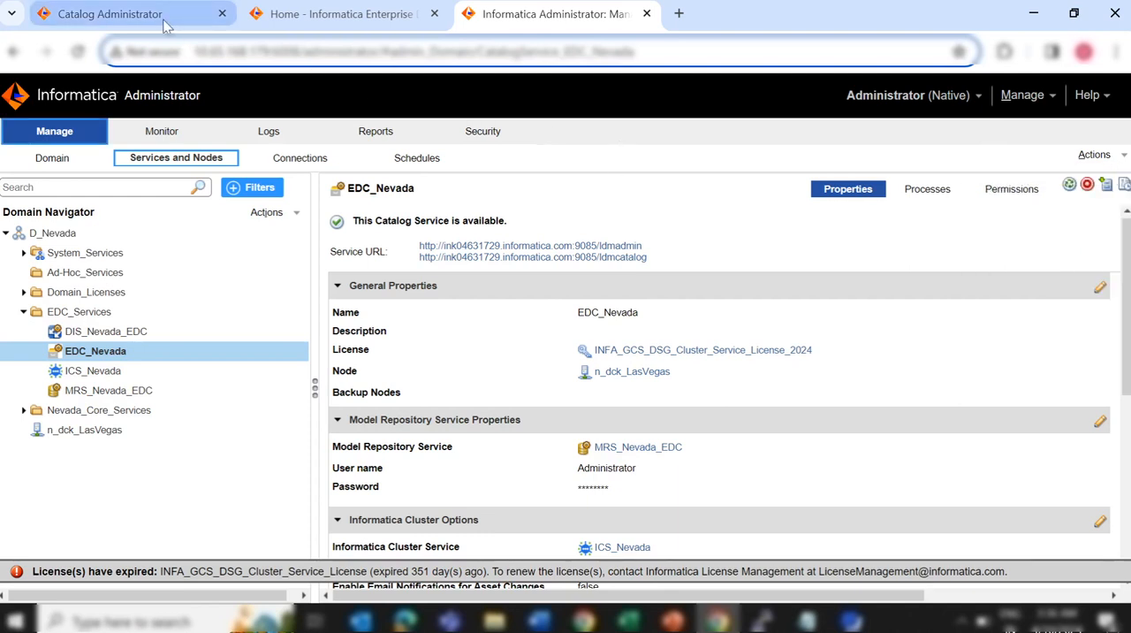
# In Catalog Administrator, draft a new resource named sap_test with the resource type SAP BW
pyautogui.moveTo(163, 26)
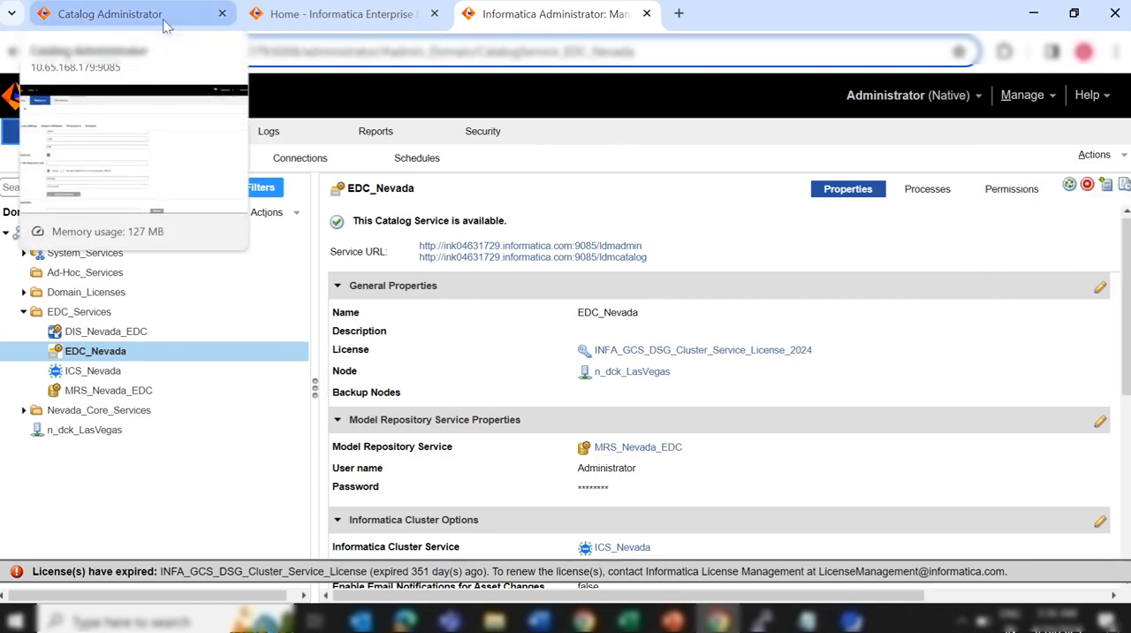
pyautogui.click(163, 26)
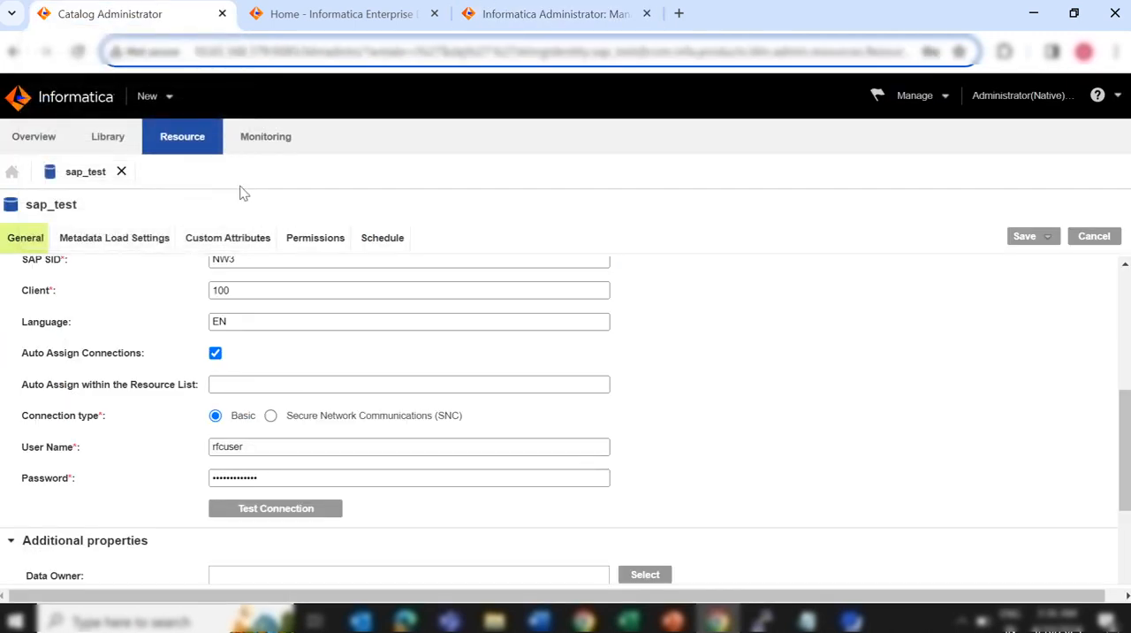
pyautogui.click(152, 101)
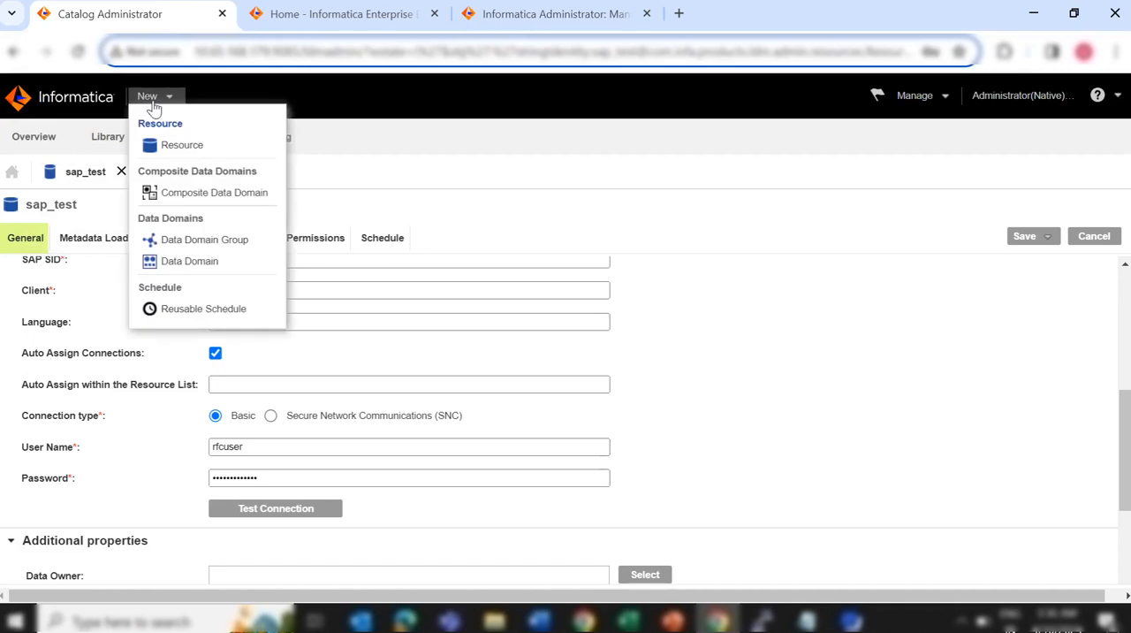
pyautogui.click(164, 159)
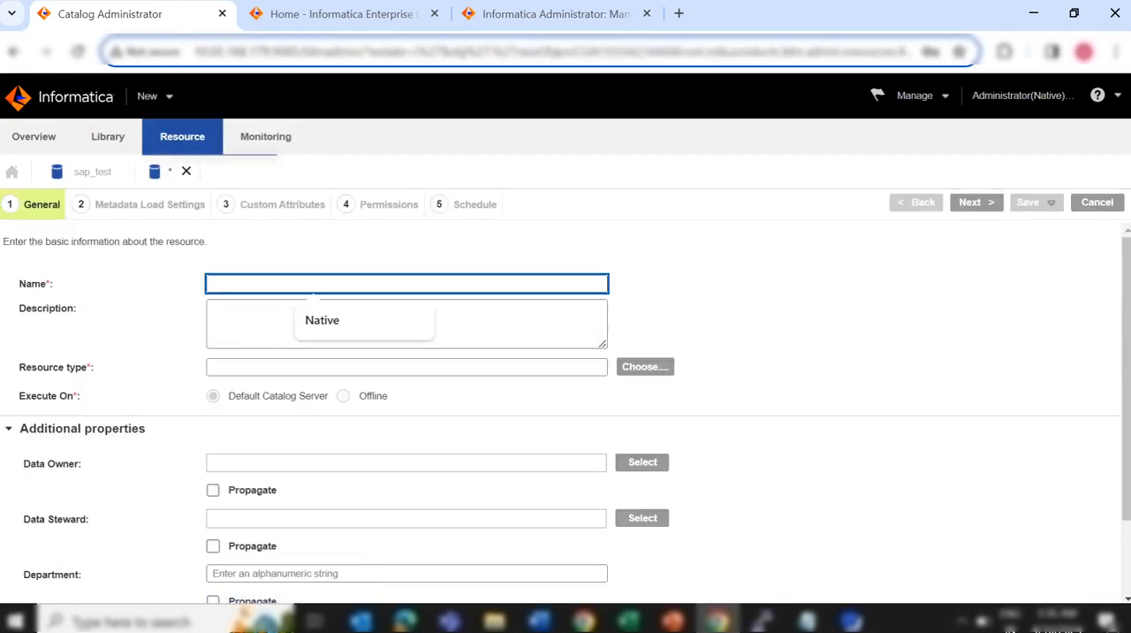
pyautogui.write('sap_test')
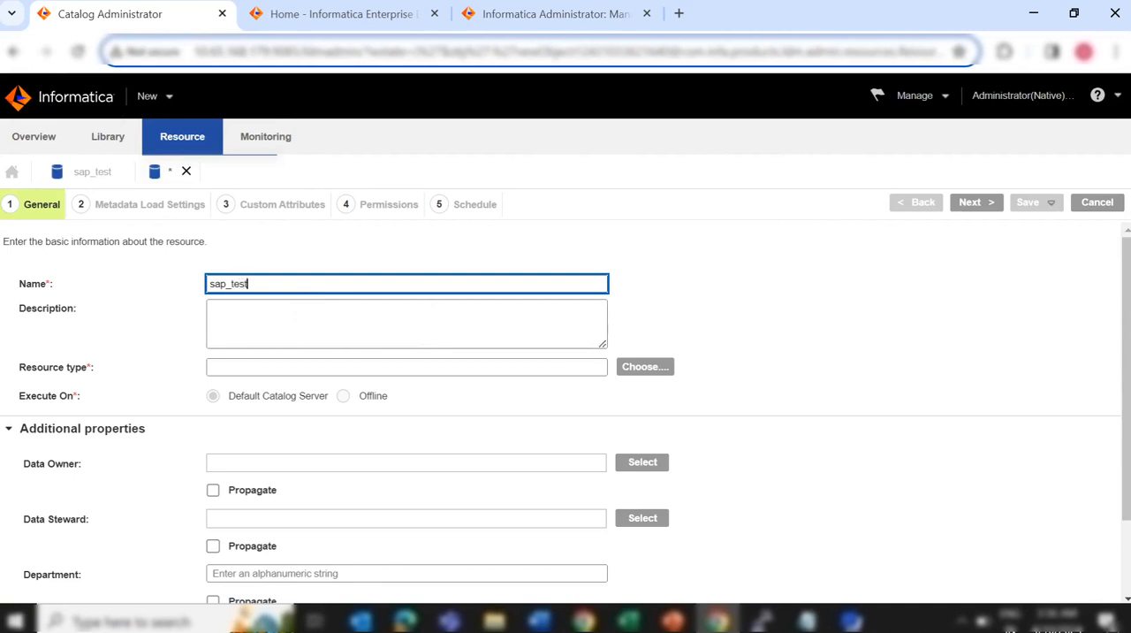
pyautogui.click(406, 367)
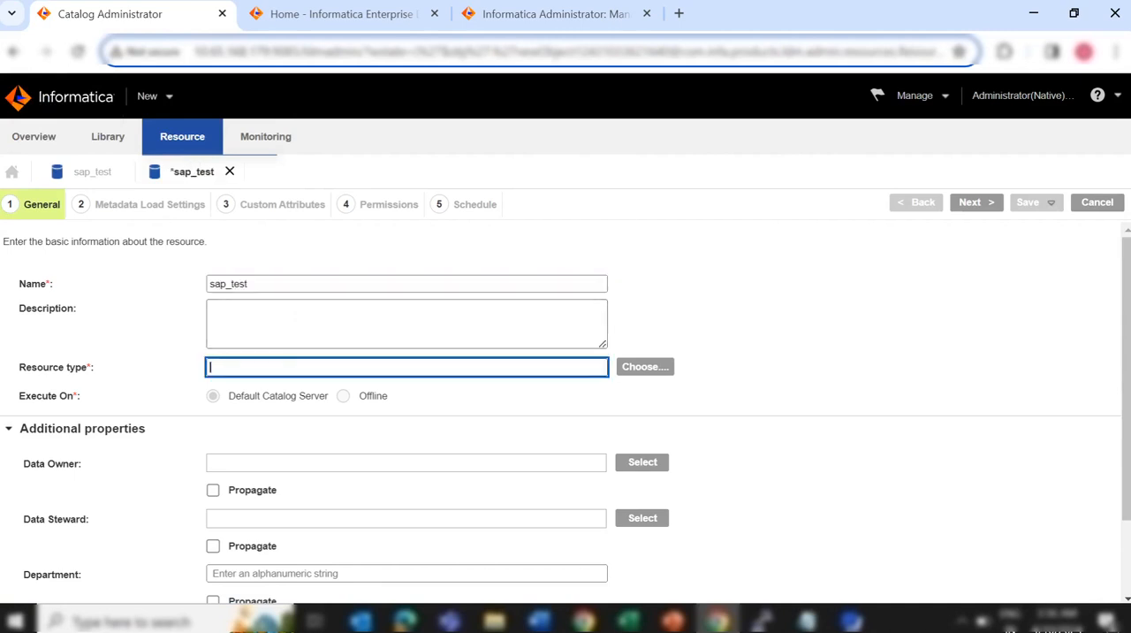
pyautogui.write('SAP')
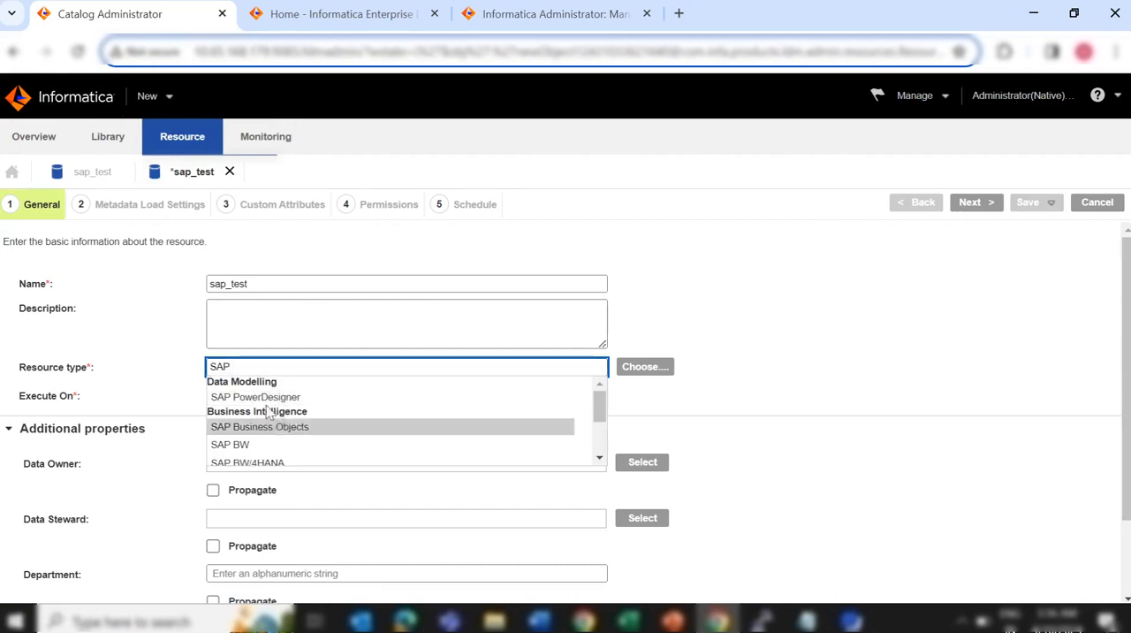
pyautogui.click(265, 444)
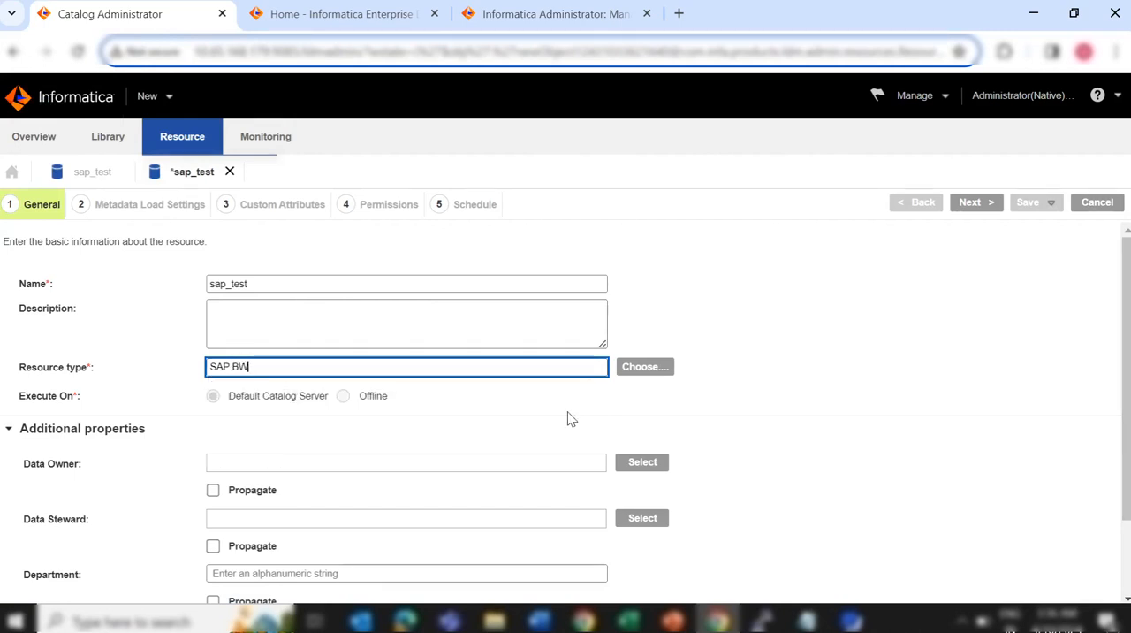
# View the connection properties of the new SAP BW resource, and discard the draft
pyautogui.scroll(-1, 531, 444)
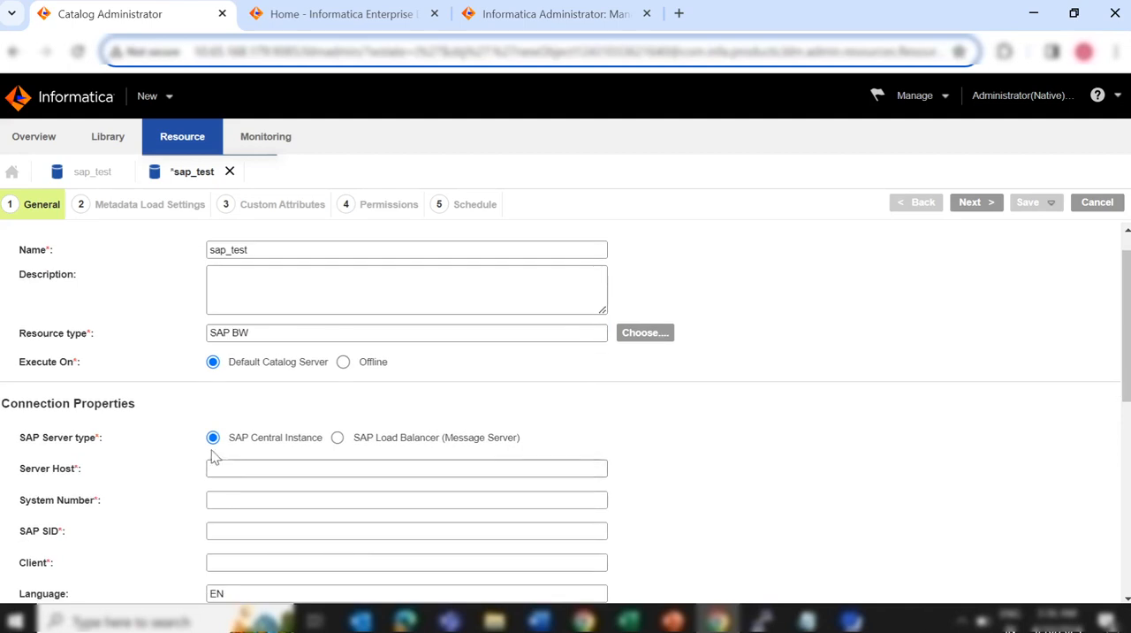
pyautogui.scroll(-1, 468, 458)
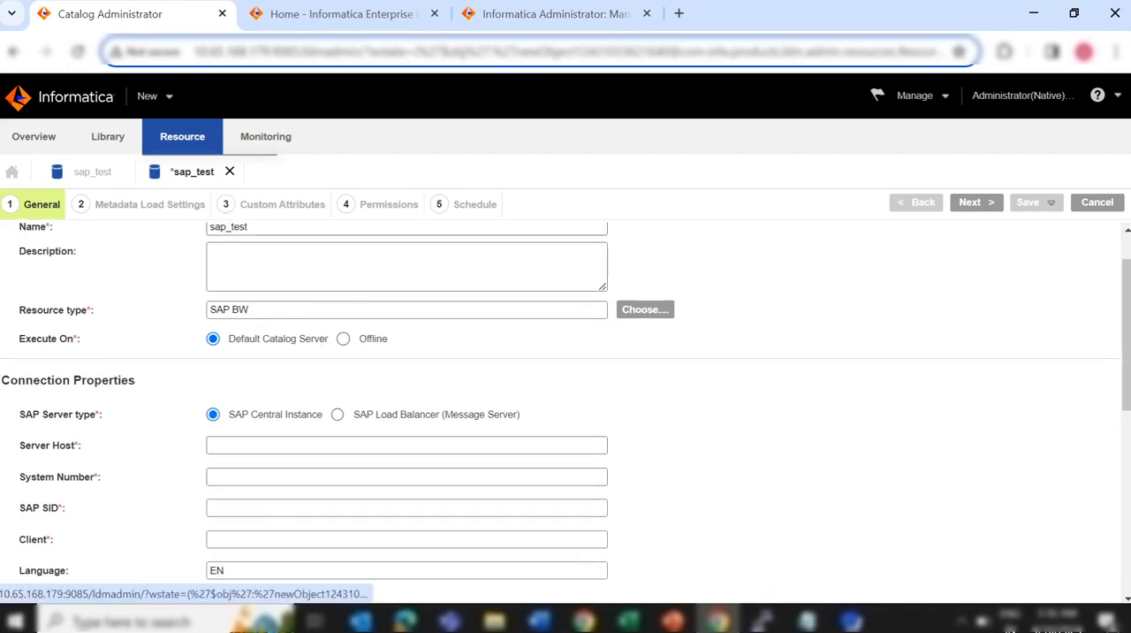
pyautogui.click(230, 172)
pyautogui.click(634, 386)
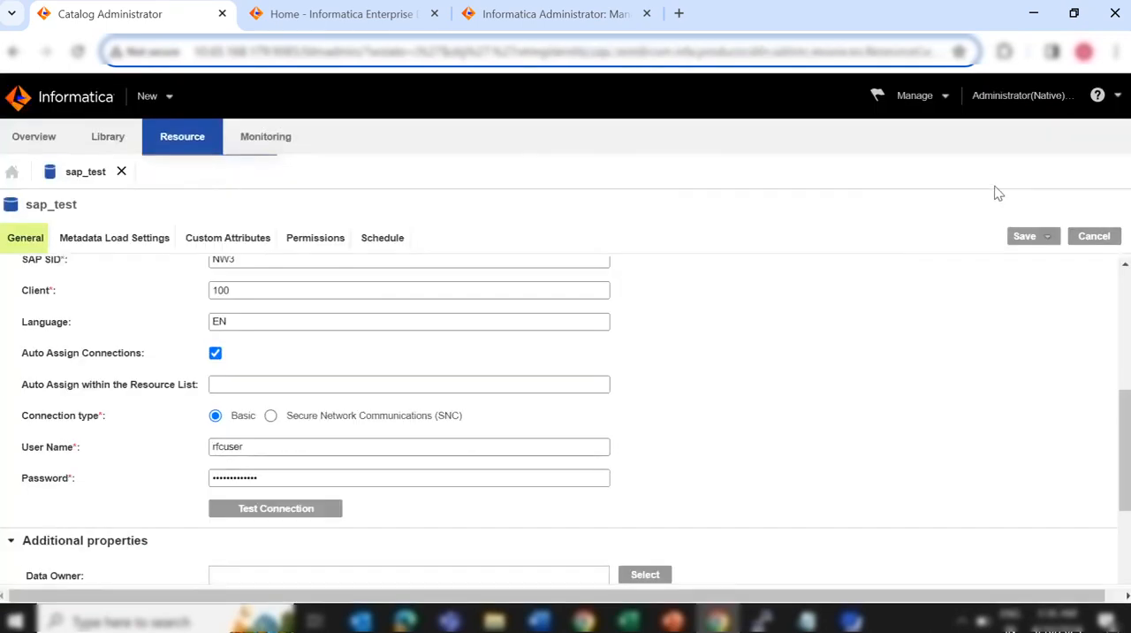
# Review the general information and SAP connection properties of the sap_test resource, from its name through to the connection type
pyautogui.scroll(5, 793, 365)
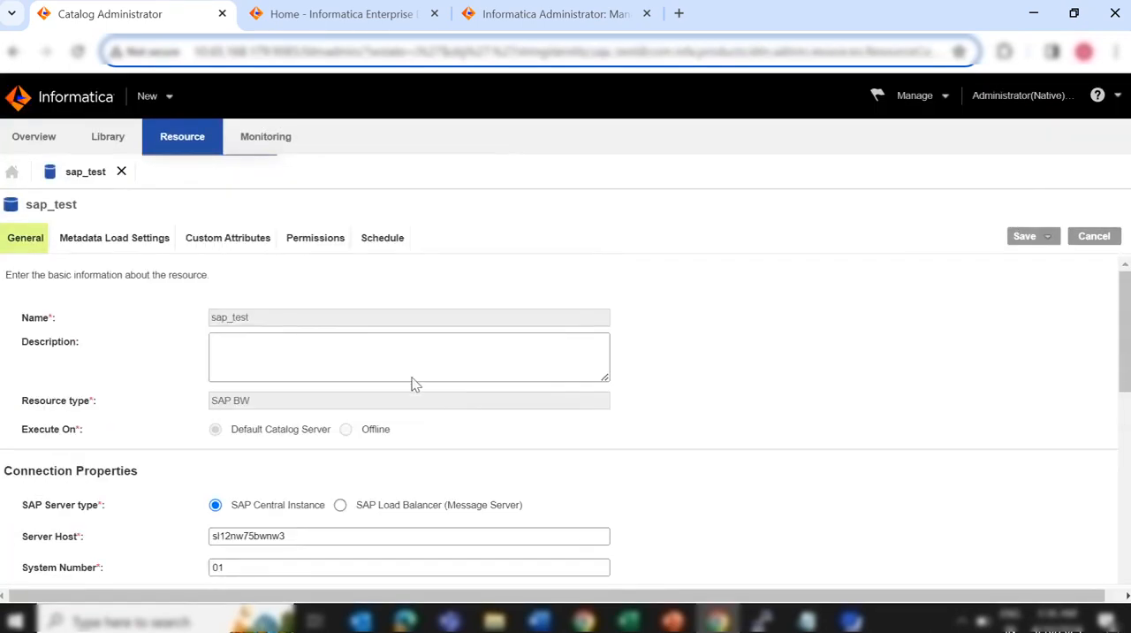
pyautogui.scroll(-1, 412, 383)
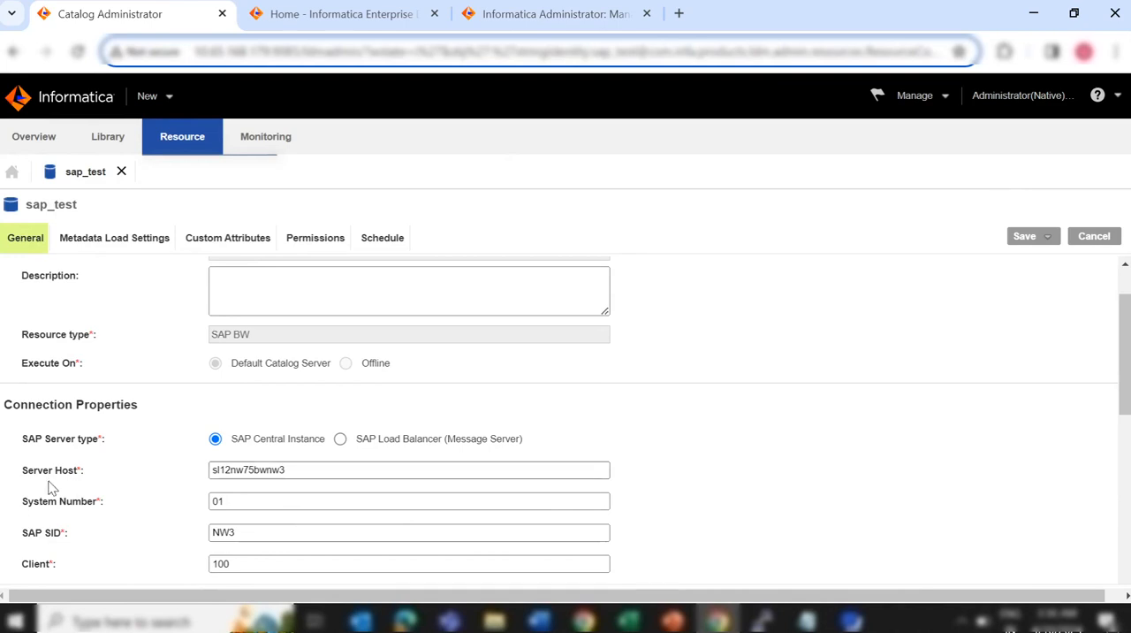
pyautogui.scroll(-1, 50, 487)
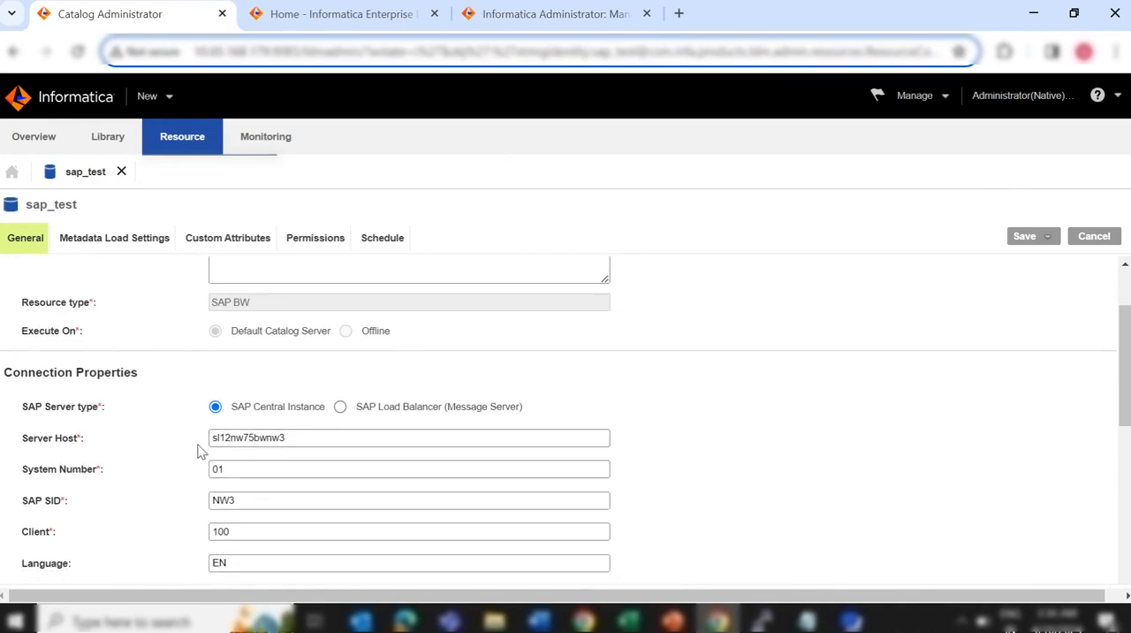
pyautogui.scroll(-1, 94, 527)
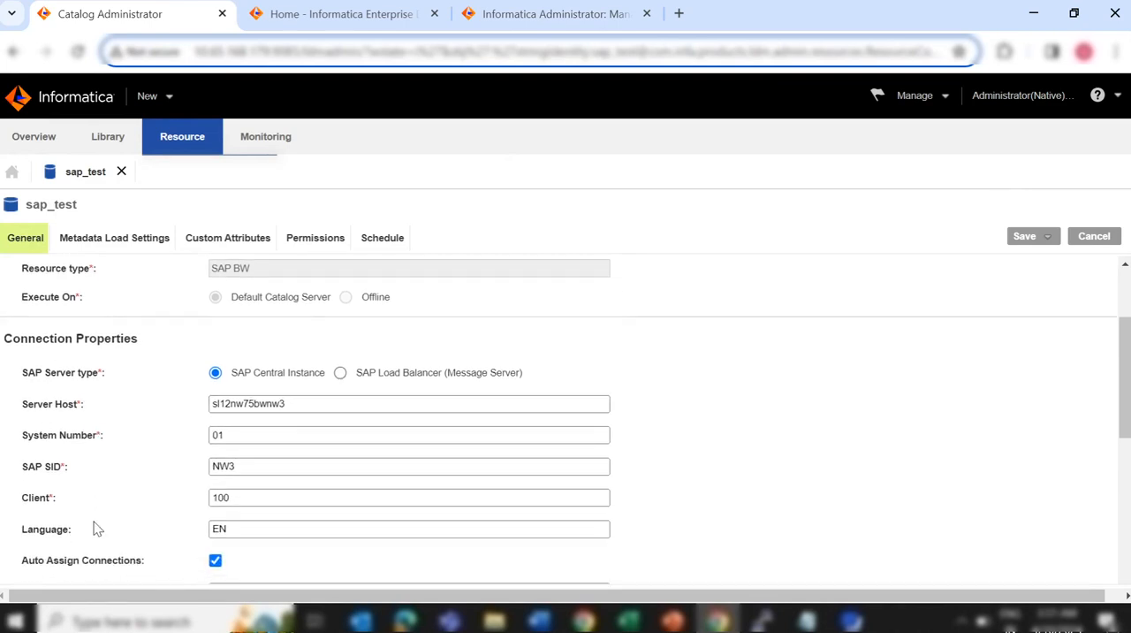
pyautogui.scroll(-1, 129, 521)
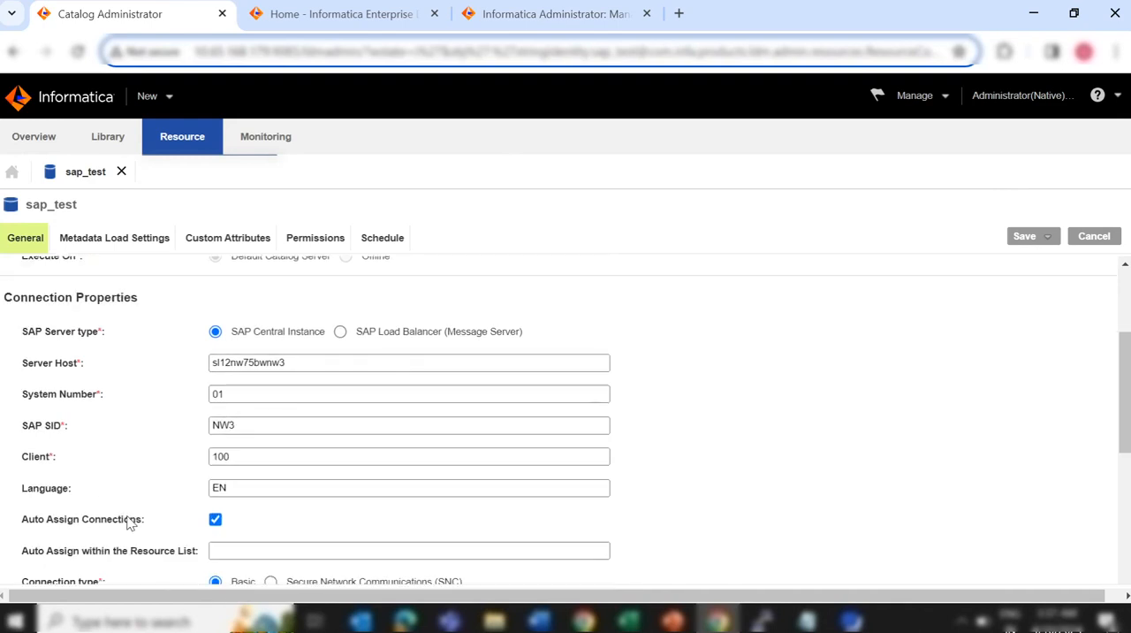
pyautogui.scroll(-1, 150, 461)
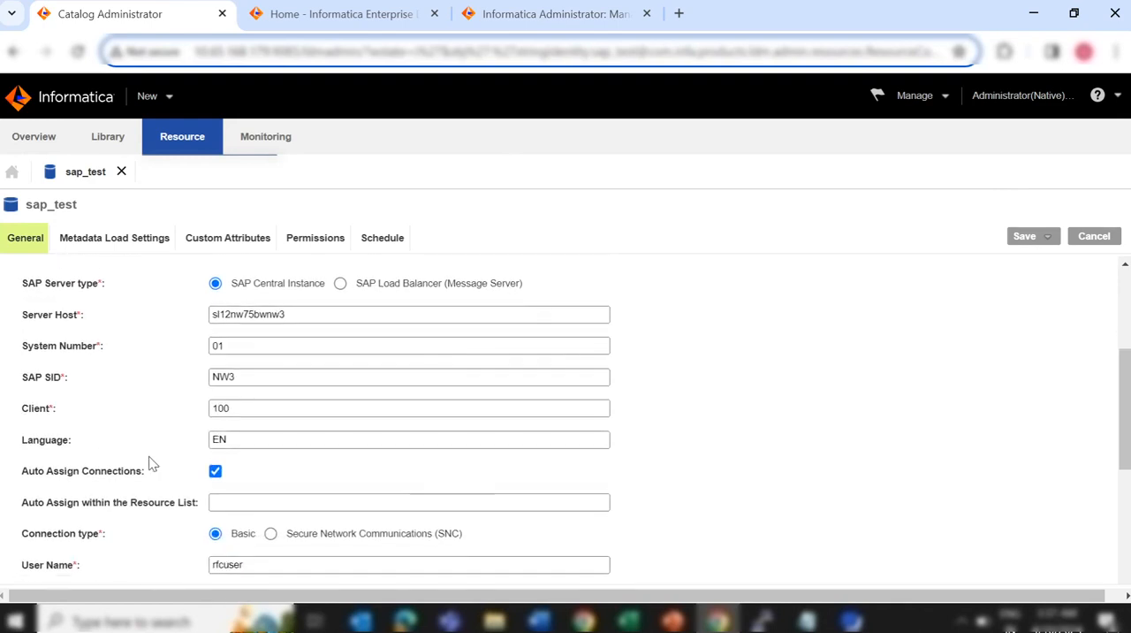
pyautogui.scroll(-1, 151, 461)
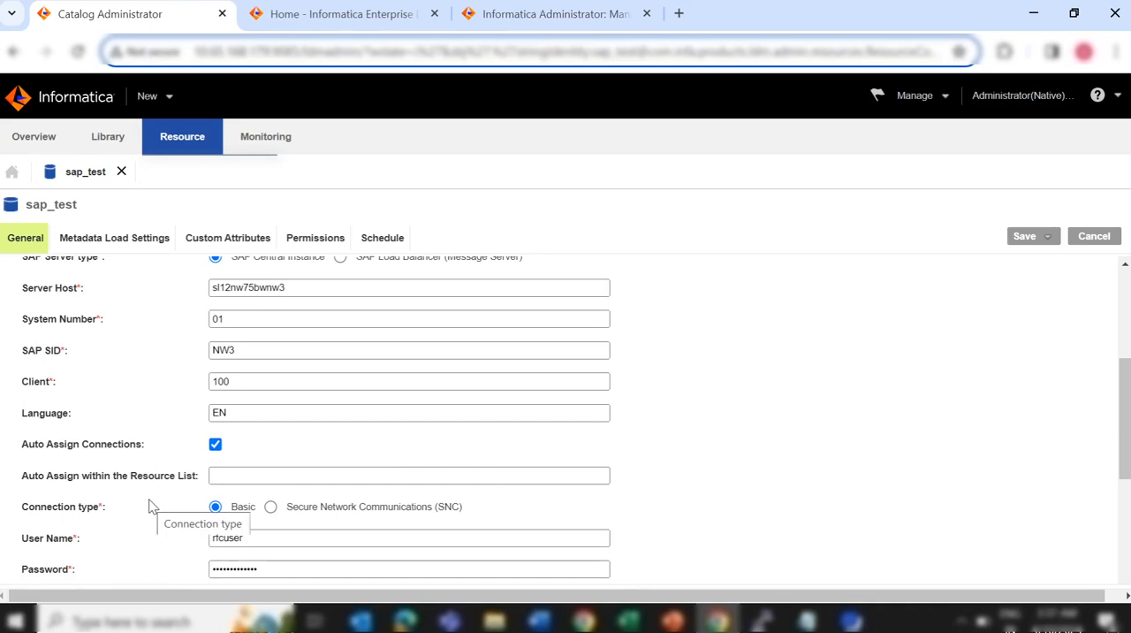
# Try the Secure Network Communications (SNC) connection type to compare its fields, and set the connection type back to Basic
pyautogui.click(272, 510)
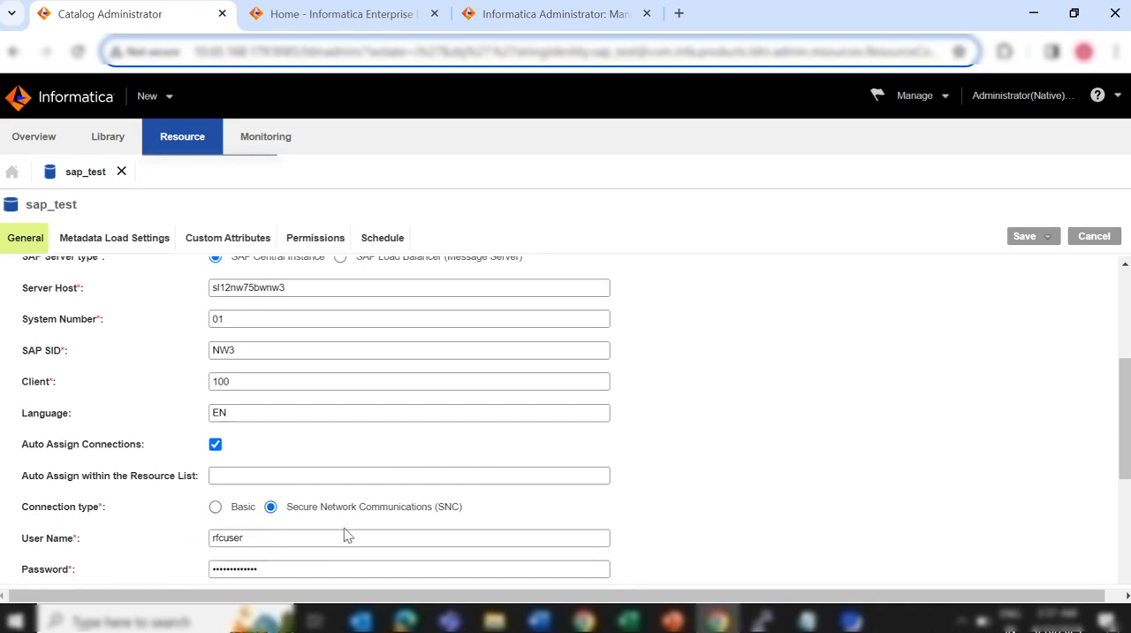
pyautogui.scroll(-2, 345, 533)
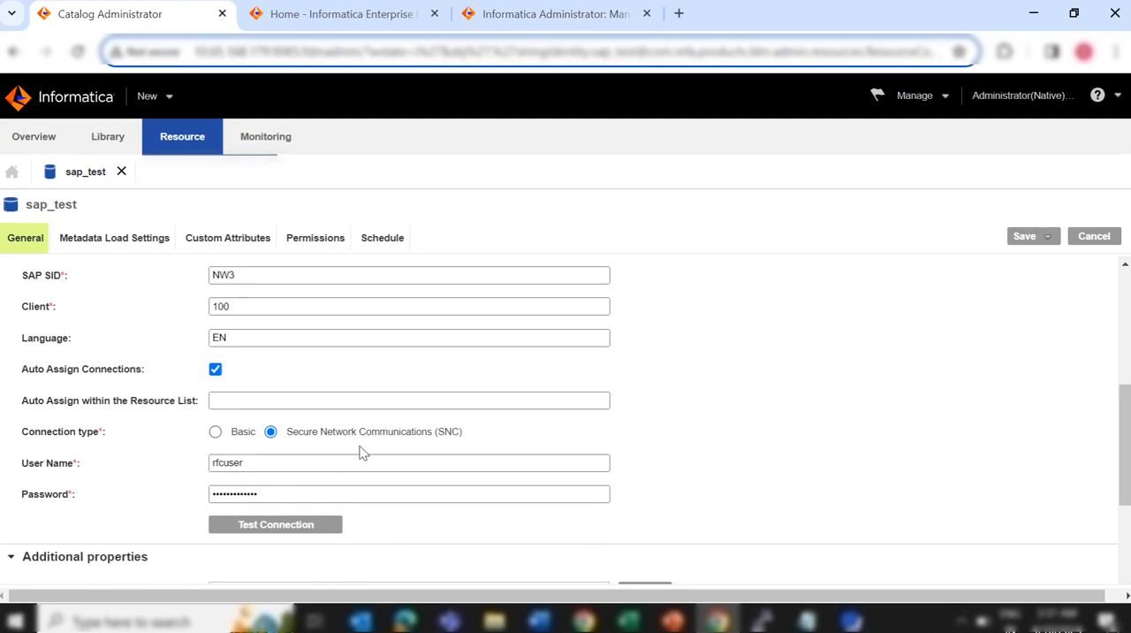
pyautogui.click(216, 432)
pyautogui.click(271, 434)
pyautogui.scroll(-1, 361, 337)
pyautogui.scroll(3, 360, 337)
pyautogui.scroll(-1, 361, 337)
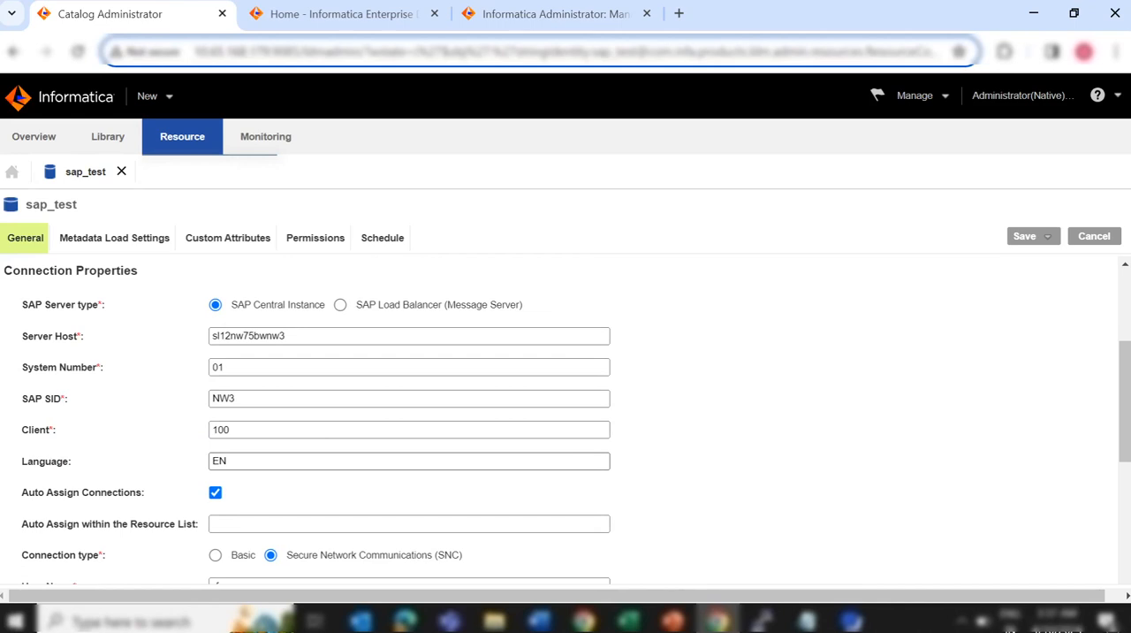
pyautogui.click(216, 557)
# Test the SAP connection of the sap_test resource and dismiss the result
pyautogui.scroll(-2, 303, 436)
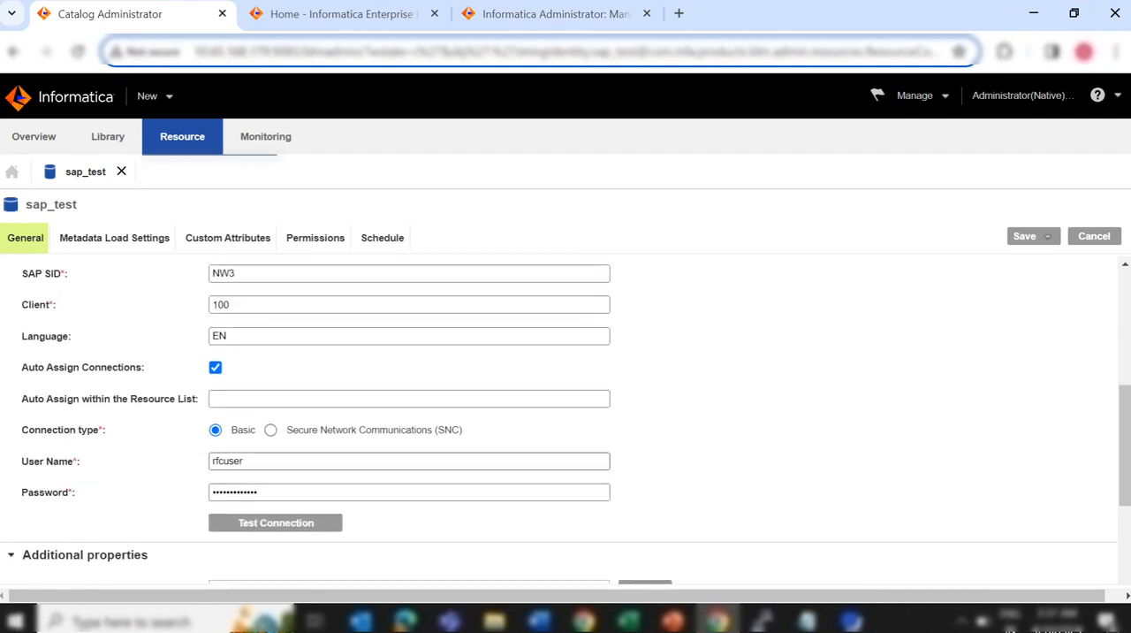
pyautogui.click(264, 524)
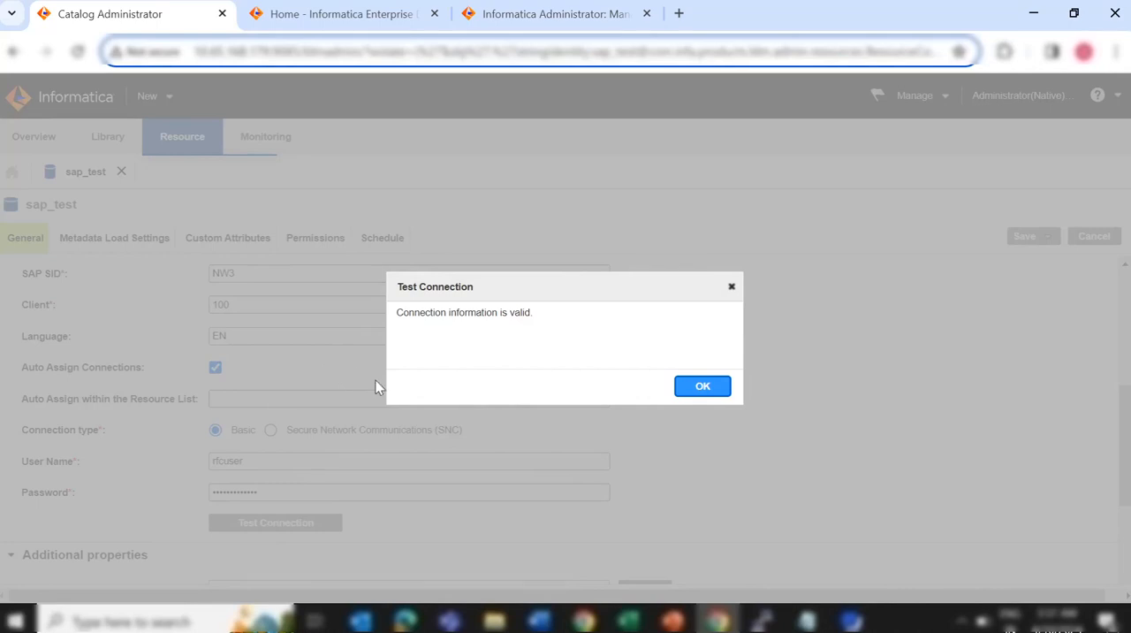
pyautogui.click(701, 386)
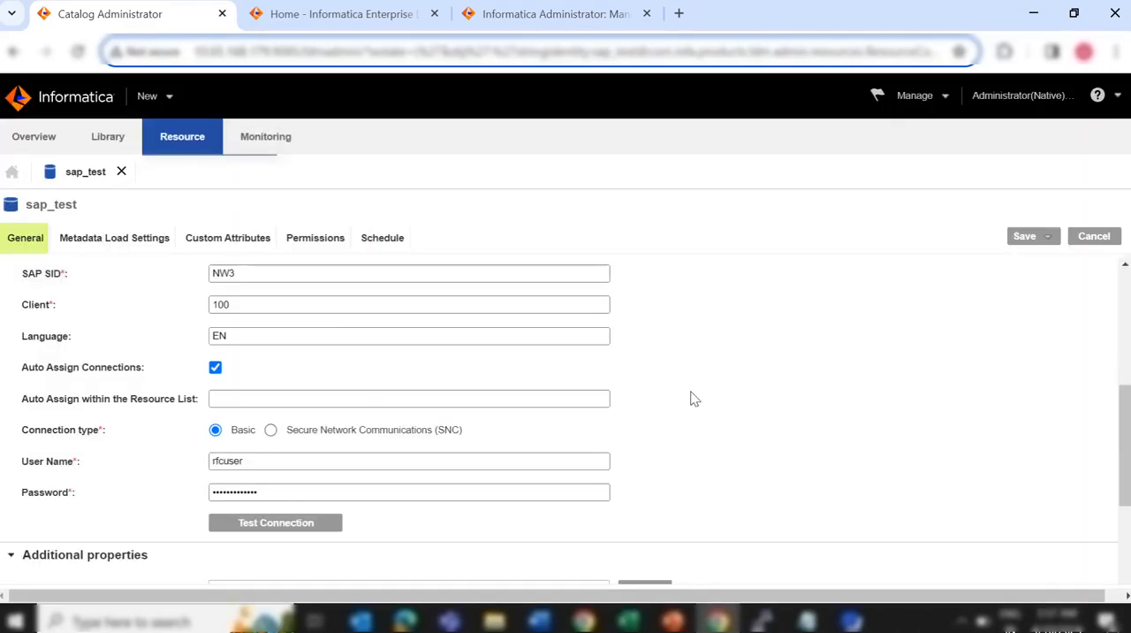
# View the metadata load settings of the sap_test resource and save the resource
pyautogui.click(124, 247)
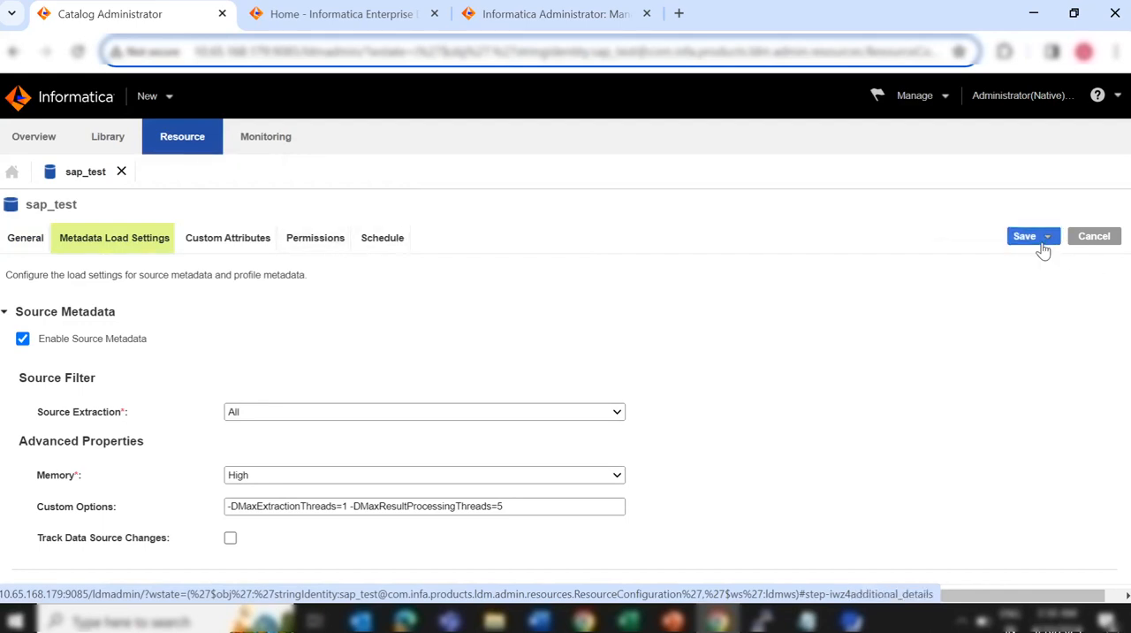
pyautogui.click(1045, 238)
pyautogui.click(1025, 292)
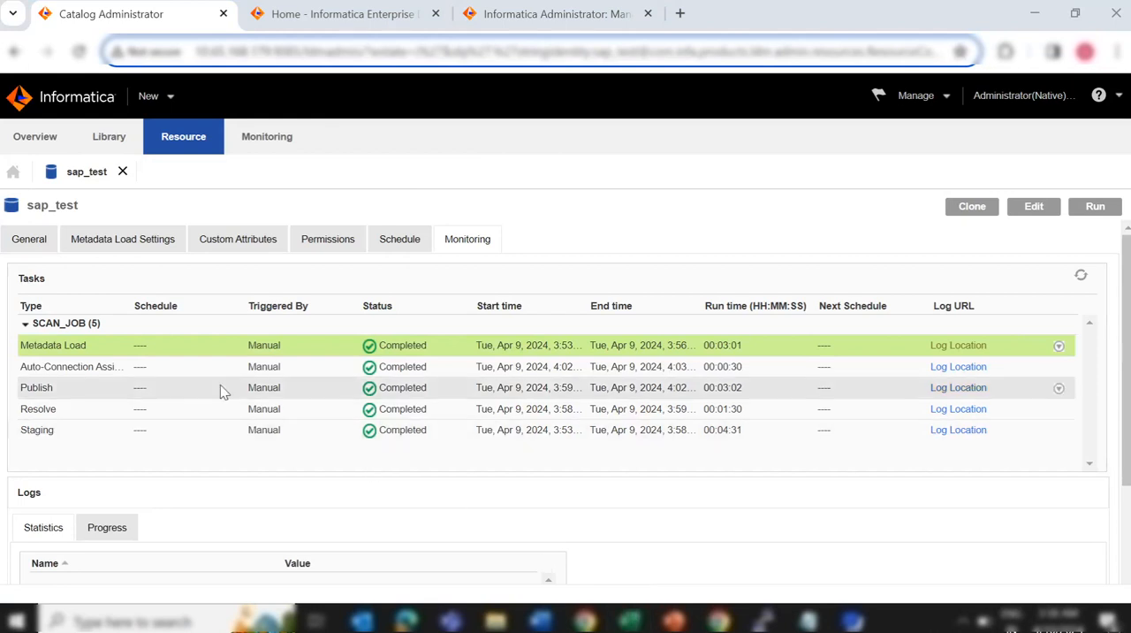
# Examine the scan job's tasks and the progress log of its Metadata Load task on the sap_test resource's monitoring page
pyautogui.scroll(-1, 296, 388)
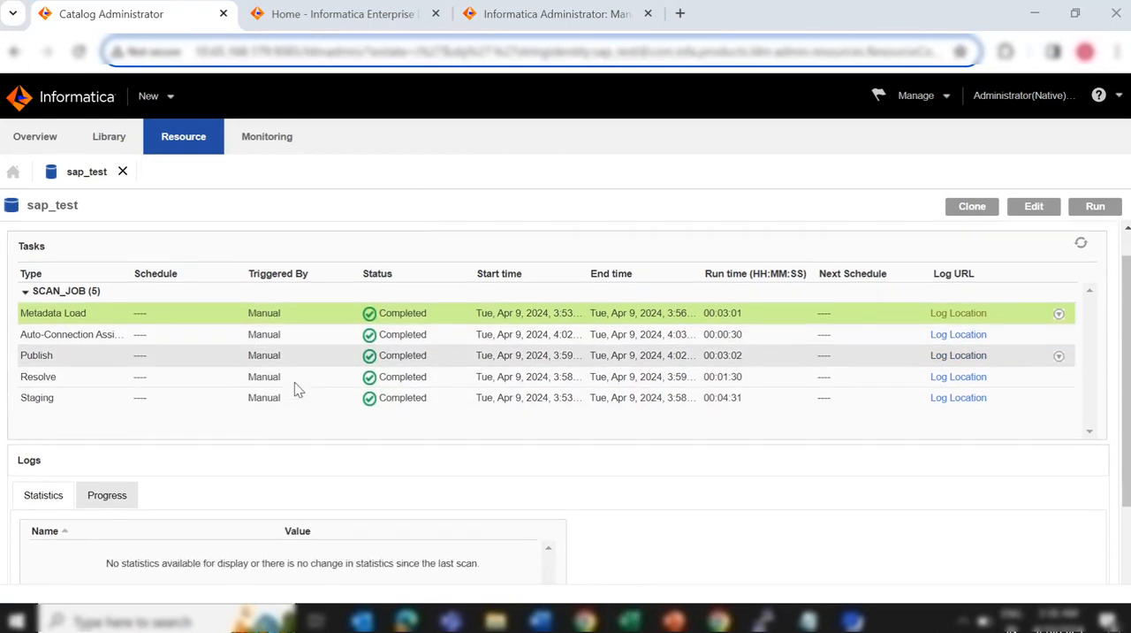
pyautogui.click(115, 492)
pyautogui.scroll(-3, 217, 483)
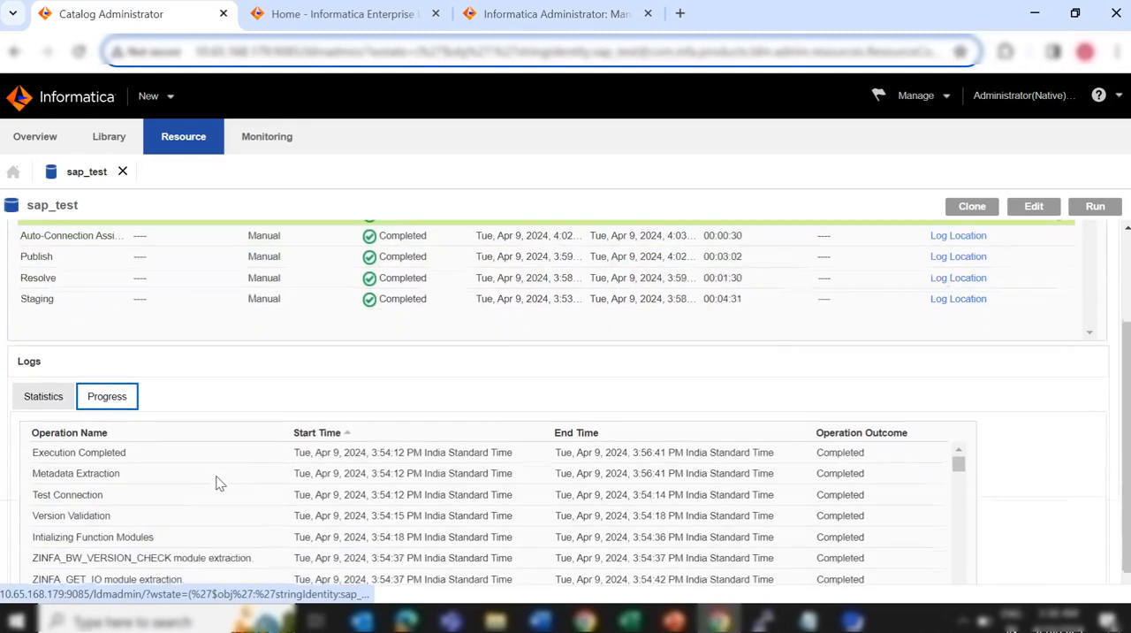
pyautogui.scroll(1, 218, 483)
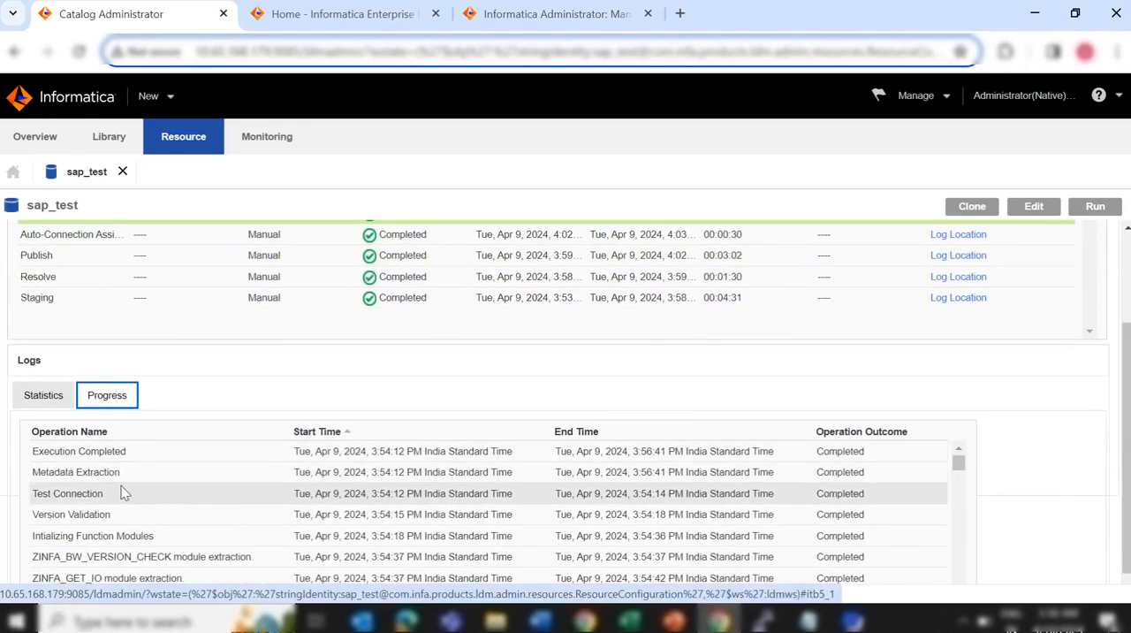
pyautogui.scroll(-9, 138, 504)
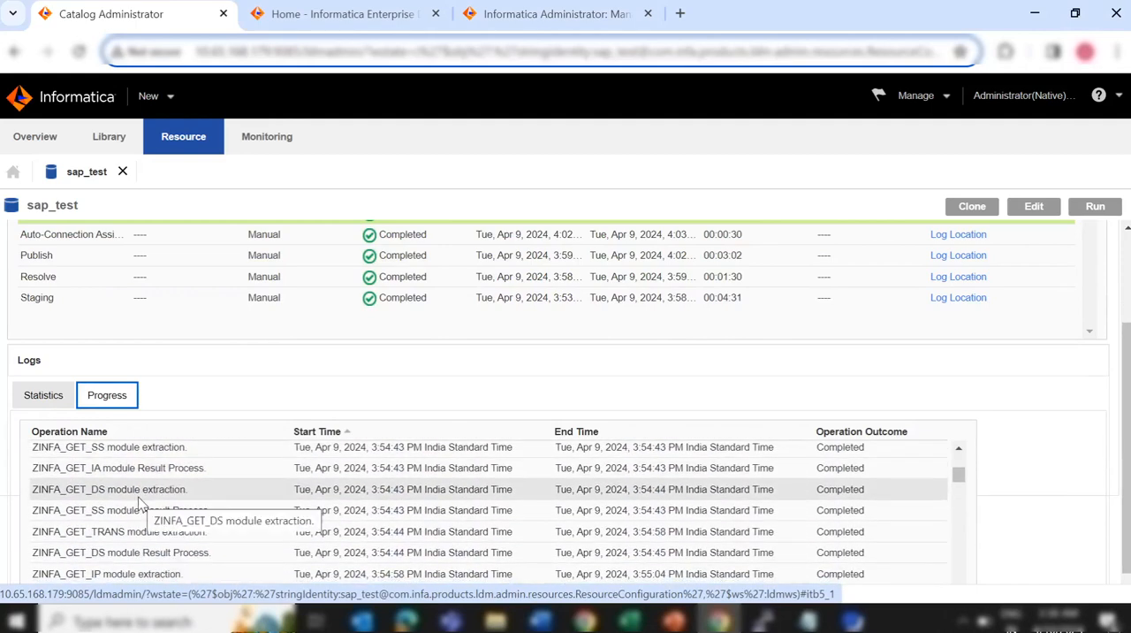
pyautogui.scroll(3, 141, 503)
pyautogui.scroll(6, 138, 504)
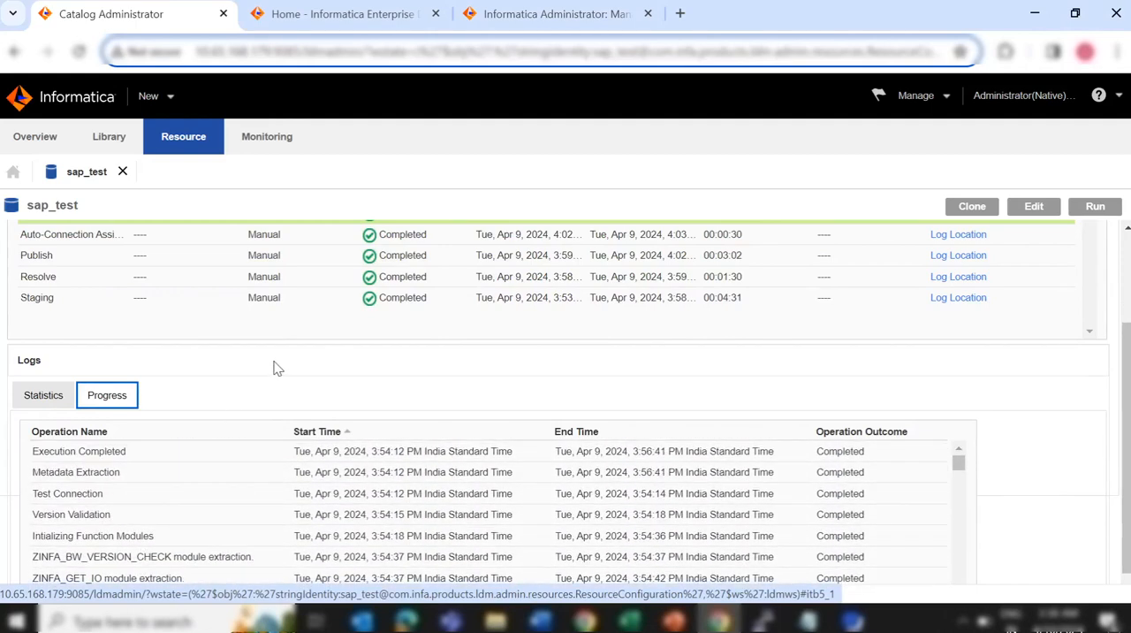
pyautogui.scroll(3, 273, 367)
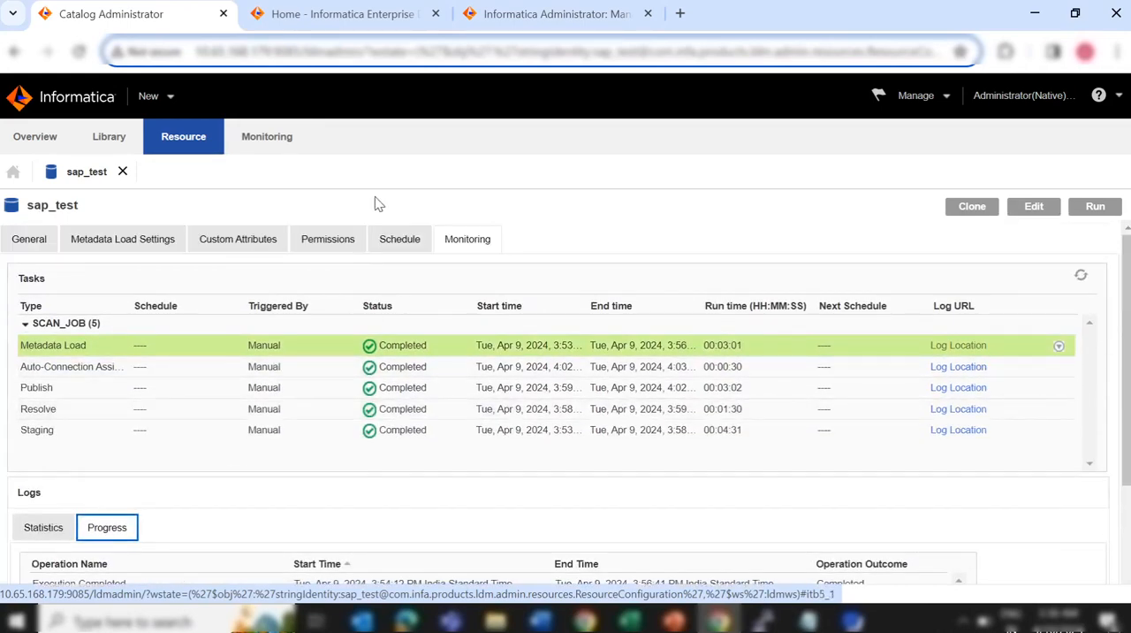
# Switch to Enterprise Data Catalog, search for sap_test, and open the matching resource
pyautogui.click(345, 23)
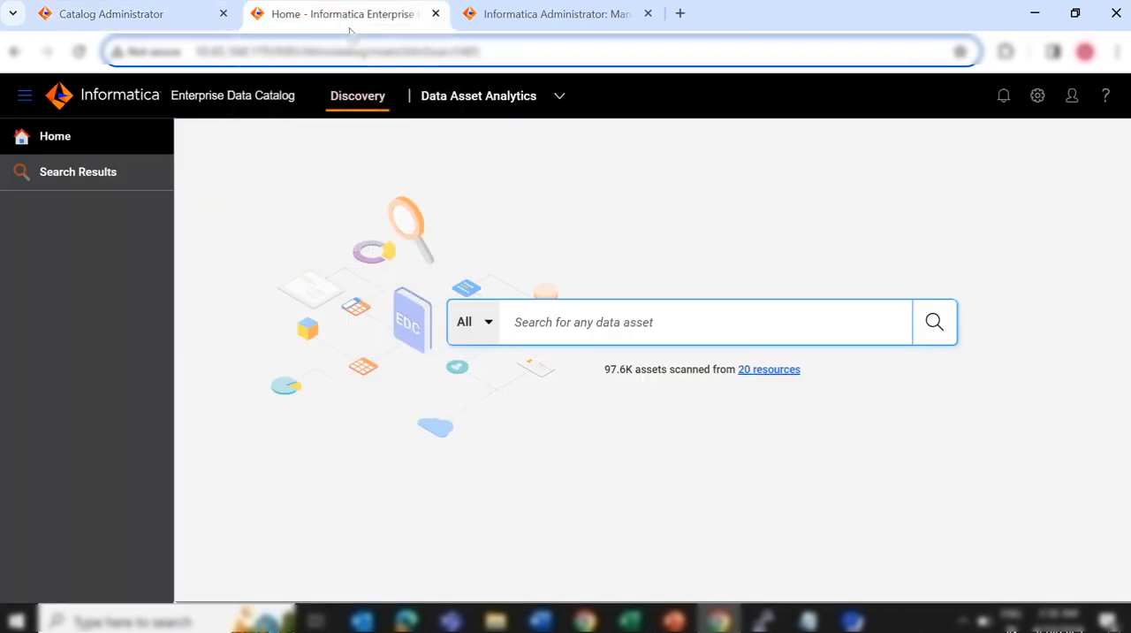
pyautogui.write('sa')
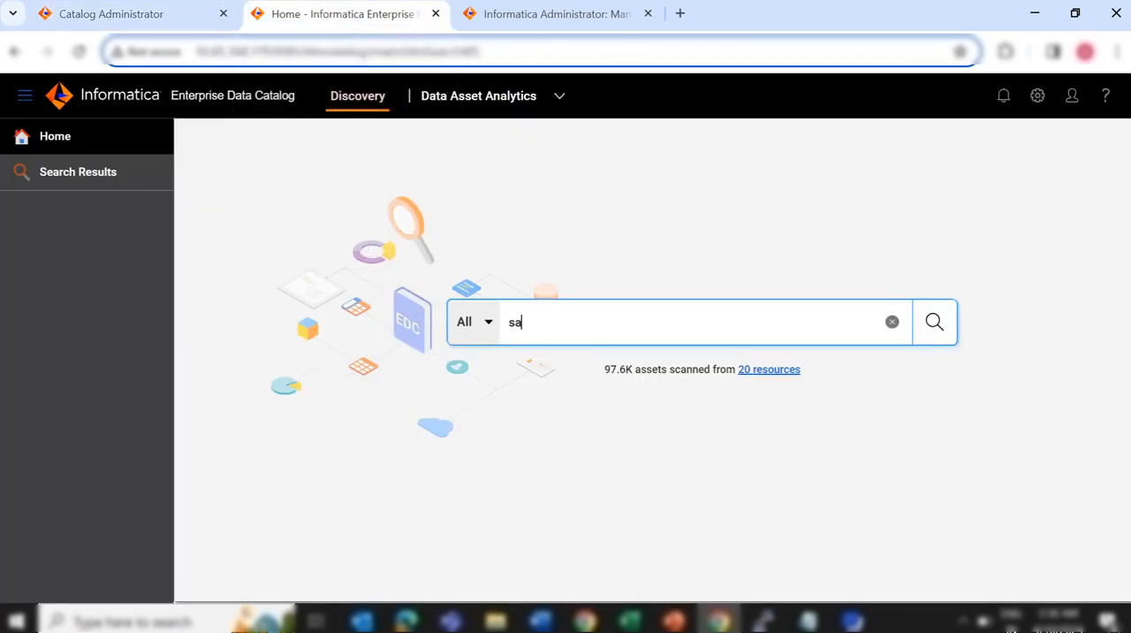
pyautogui.write('p_test')
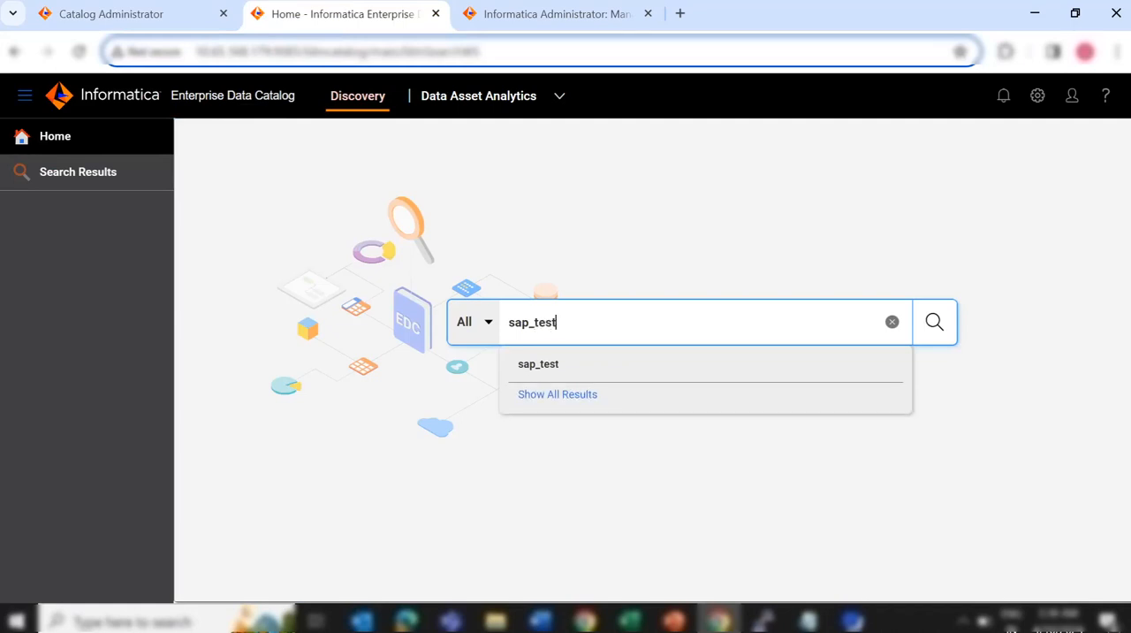
pyautogui.click(552, 363)
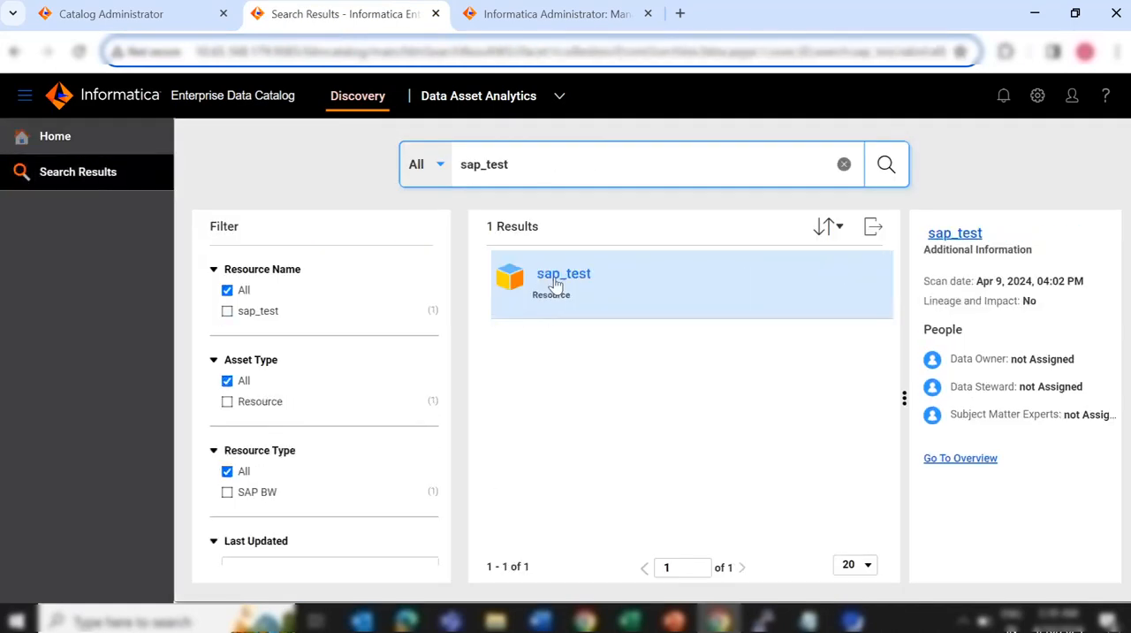
pyautogui.click(559, 275)
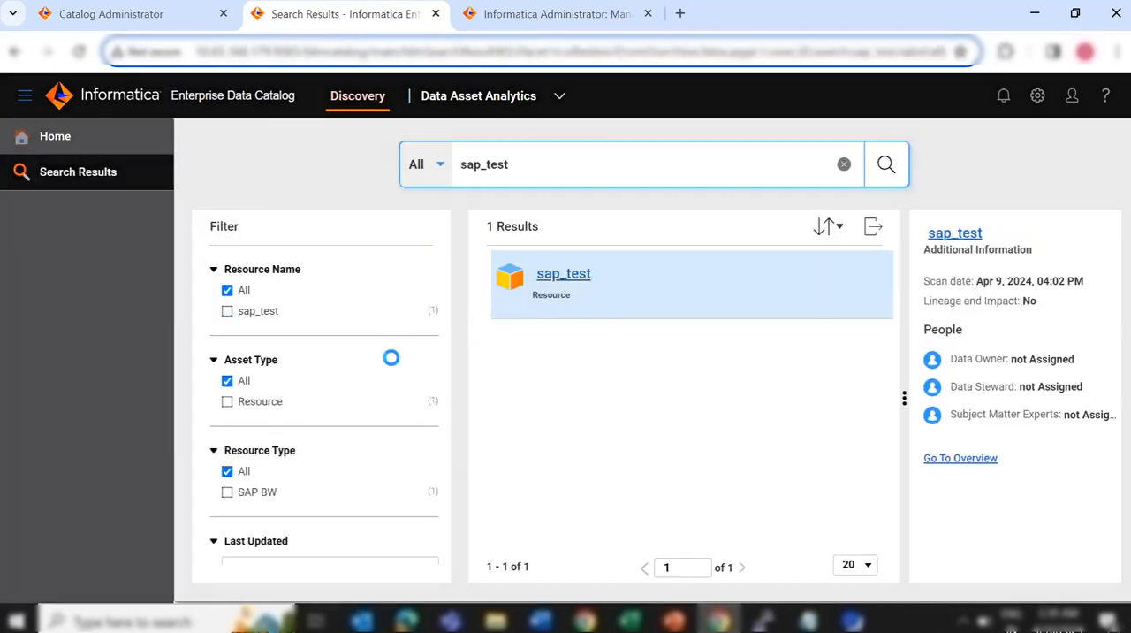
# Examine the SAP BW asset types extracted for sap_test in the resource overview, such as InfoObjects, InfoCubes and DataSources
pyautogui.scroll(-2, 393, 365)
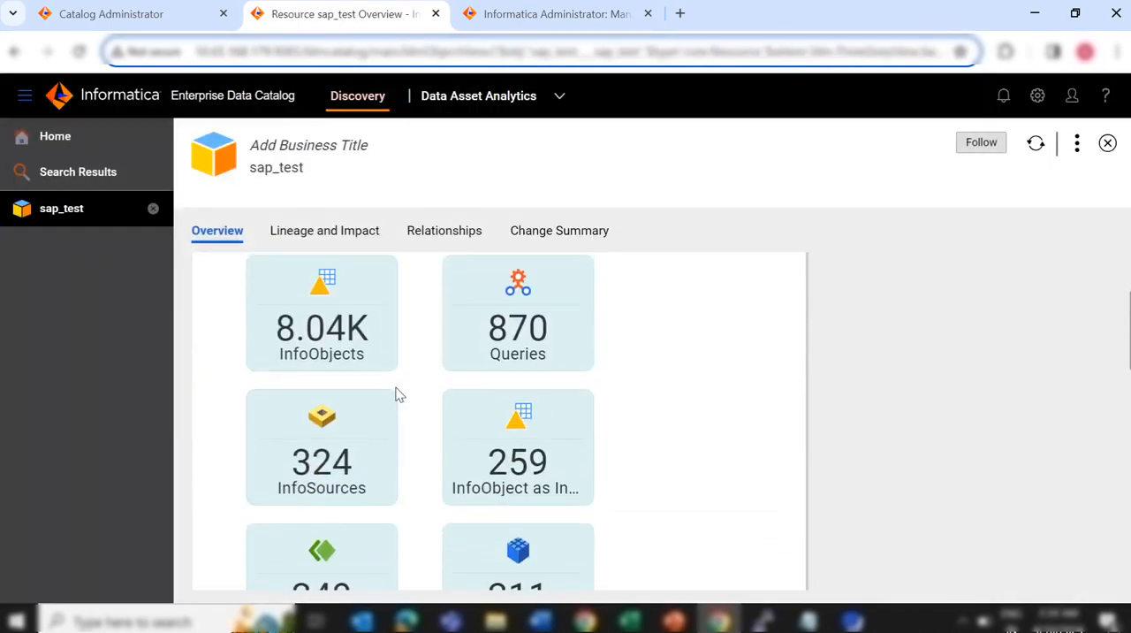
pyautogui.scroll(-1, 522, 418)
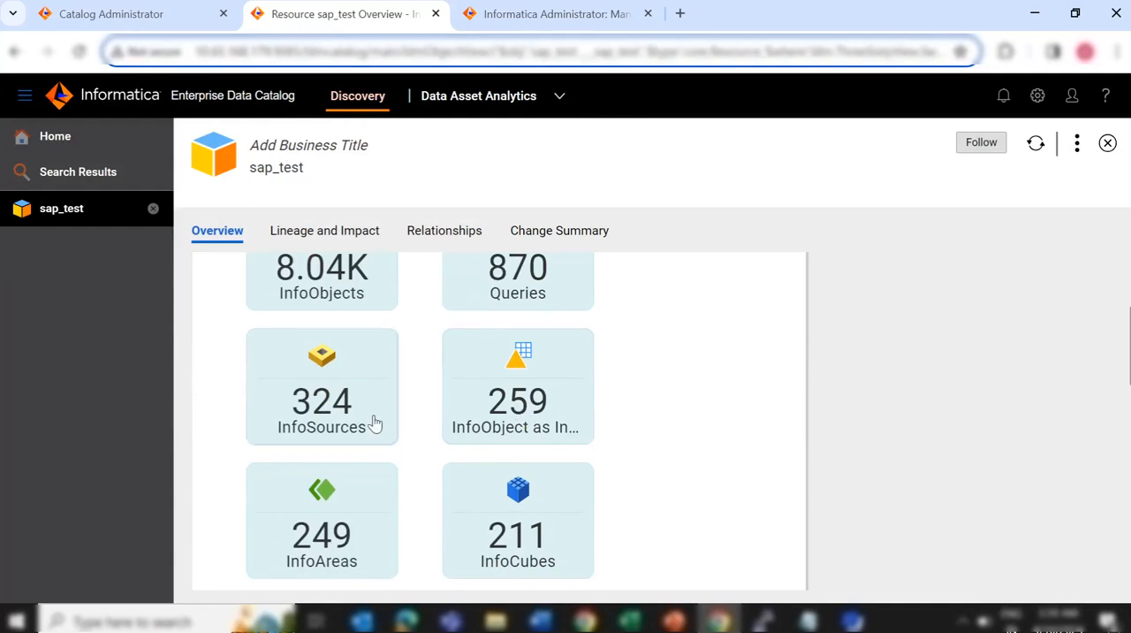
pyautogui.scroll(-1, 489, 436)
pyautogui.scroll(-8, 491, 437)
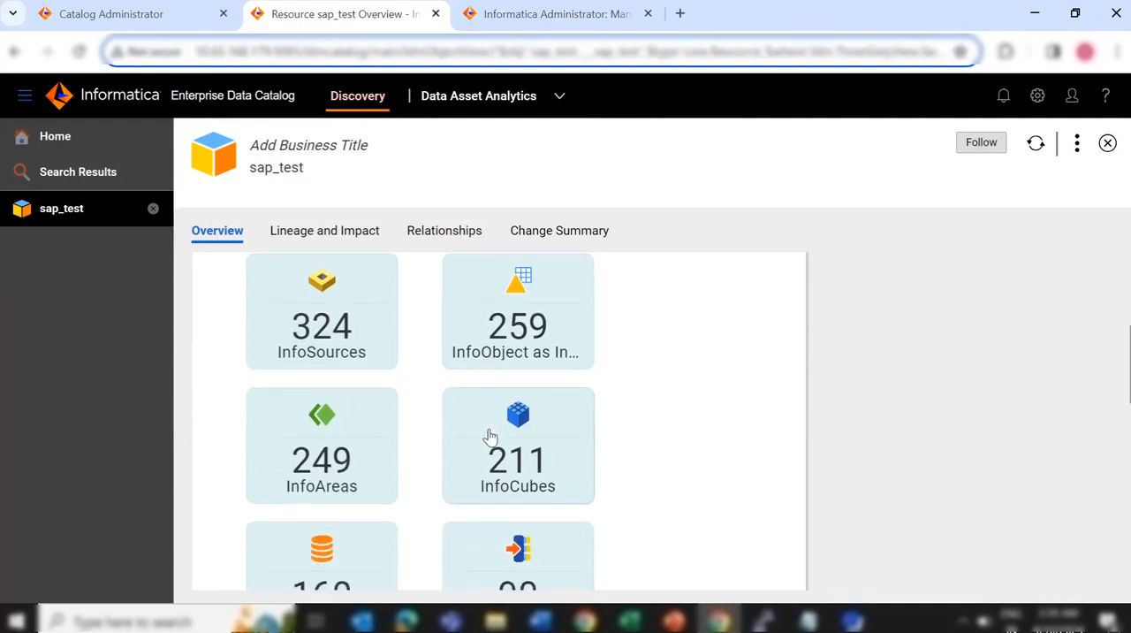
pyautogui.scroll(-7, 491, 437)
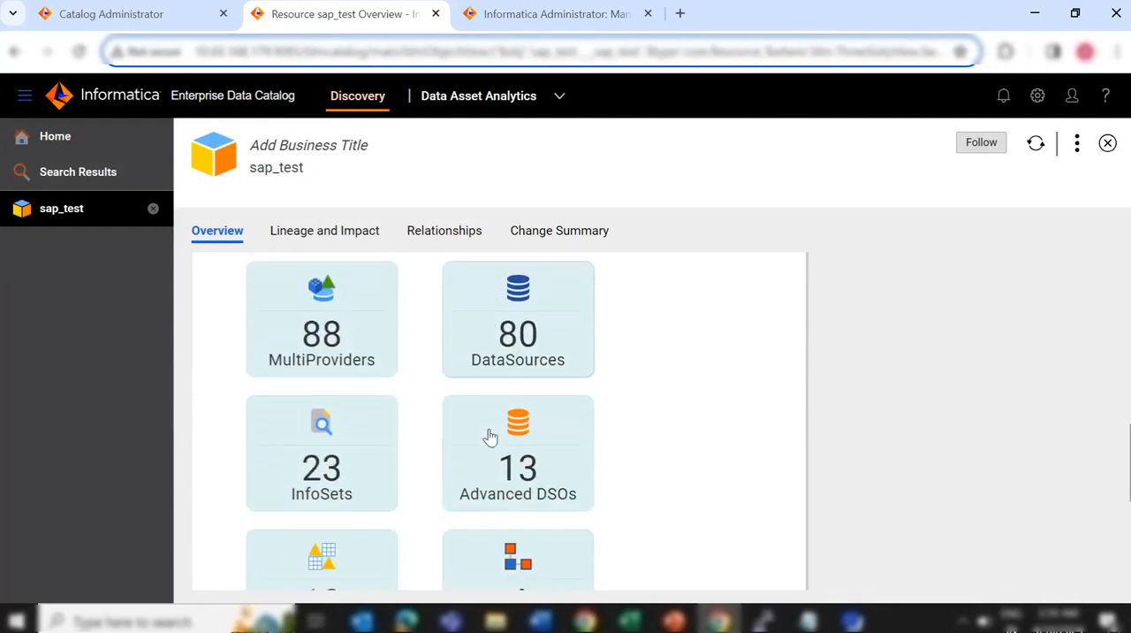
pyautogui.scroll(-3, 490, 436)
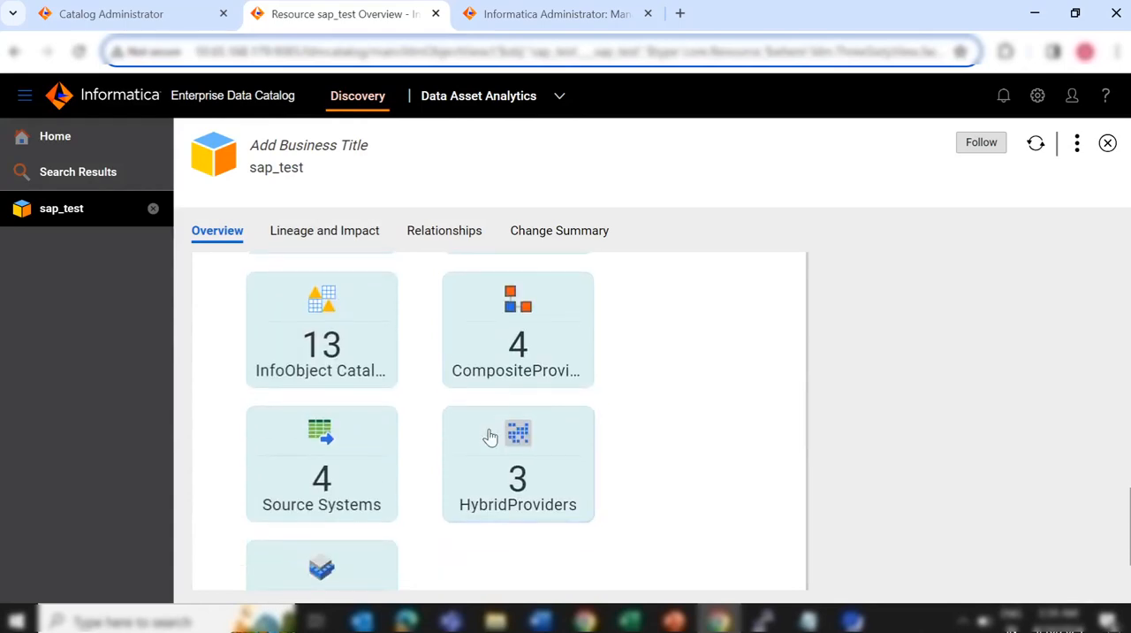
pyautogui.scroll(2, 490, 437)
pyautogui.scroll(10, 491, 436)
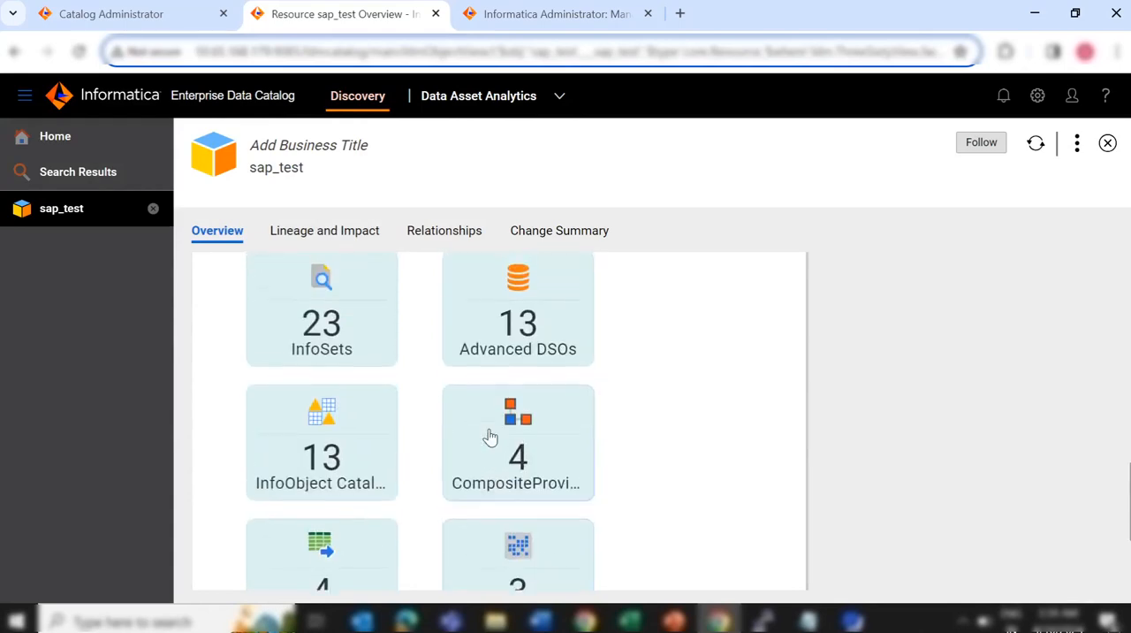
# List the DataStore Objects of sap_test, open the BP: Roles object, and show its lineage and impact
pyautogui.click(320, 355)
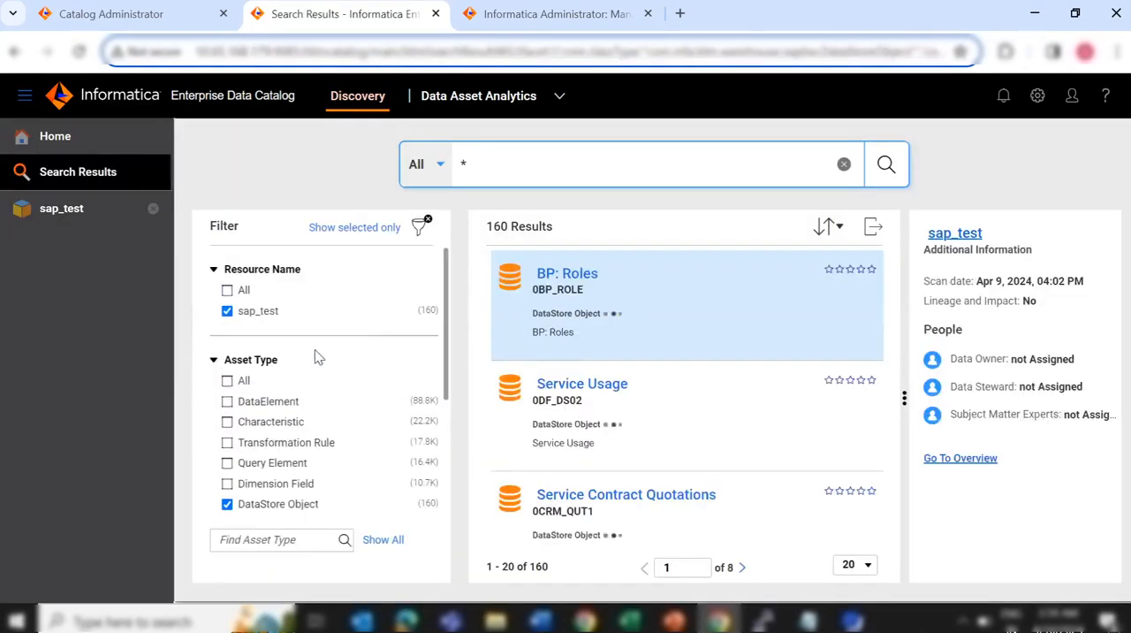
pyautogui.click(572, 281)
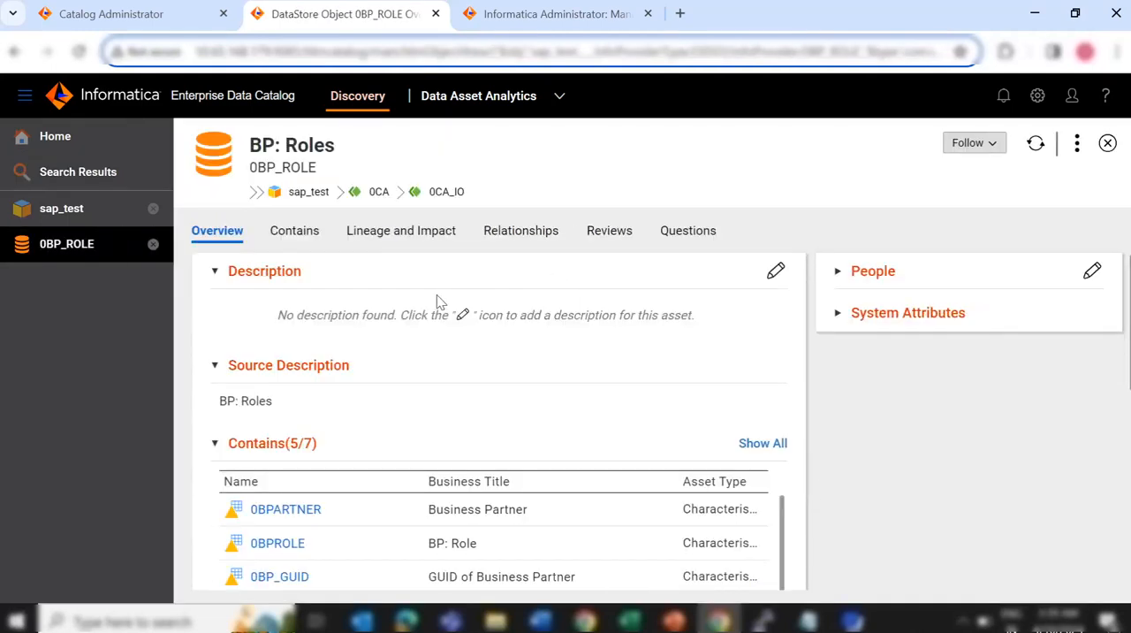
pyautogui.click(401, 231)
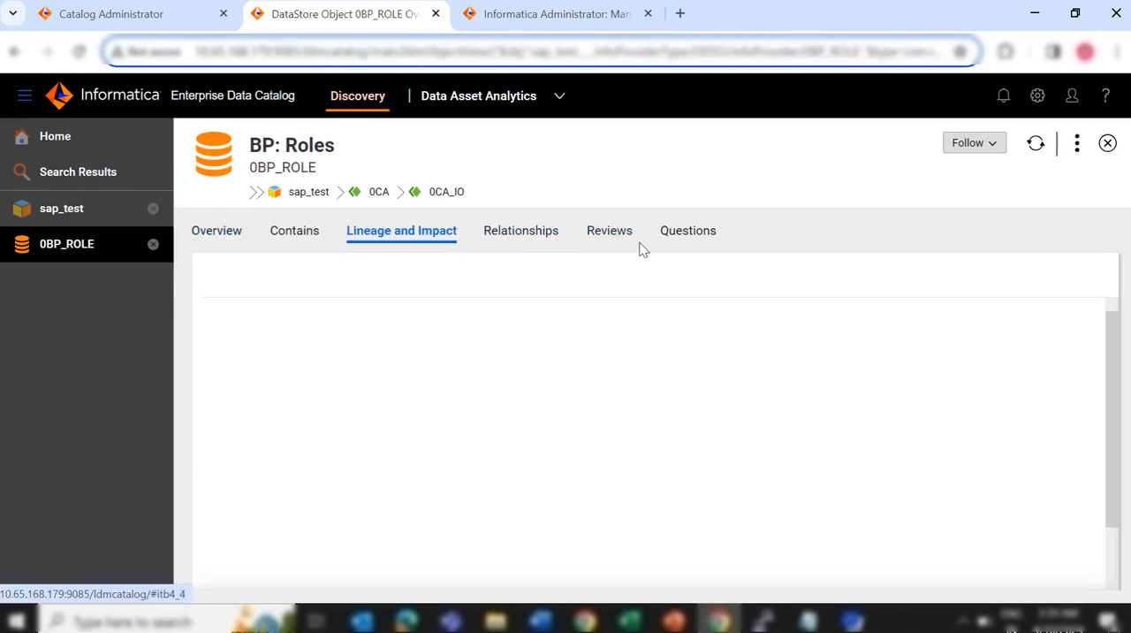